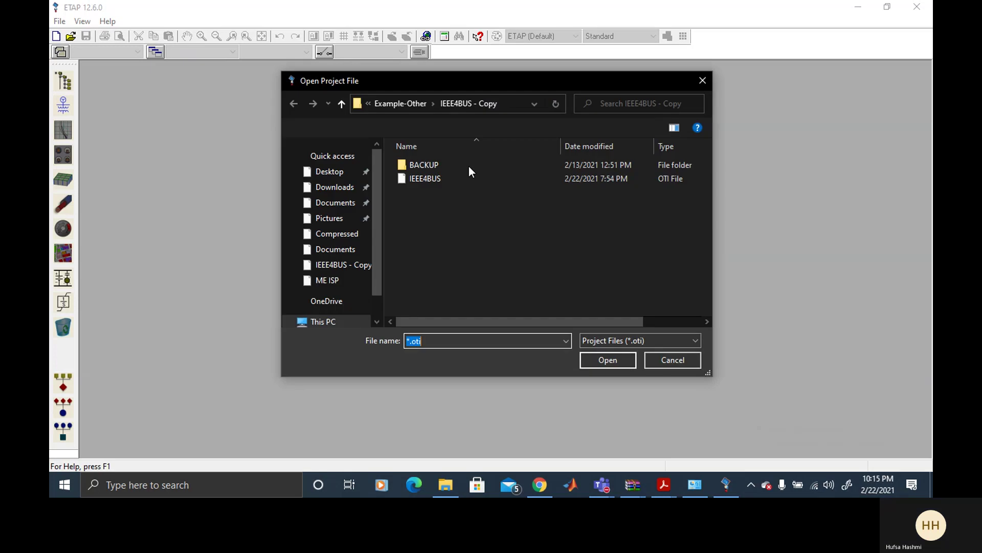
Open IEEE4BUS.oti from the Example-Other > IEEE4BUS - Copy folder
left_click(413, 105)
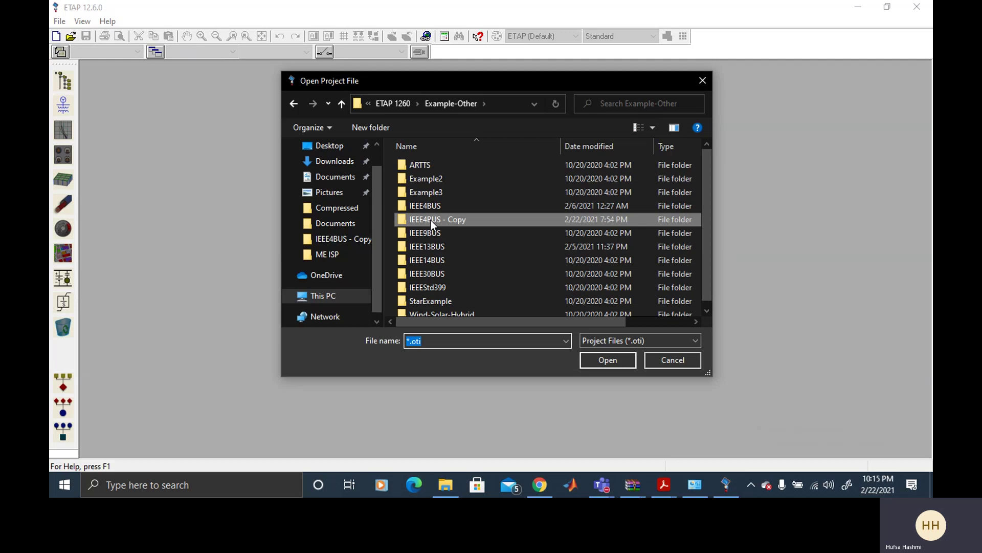
double_click(431, 220)
left_click(434, 183)
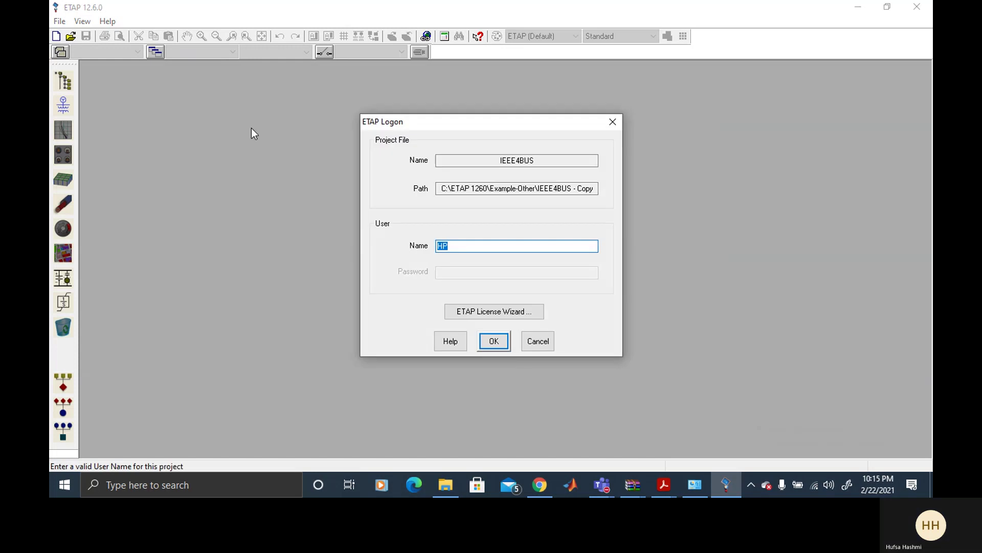
Log on as Project Editor, maximize the OLV1 one-line diagram, and switch to Edit Mode
left_click(493, 341)
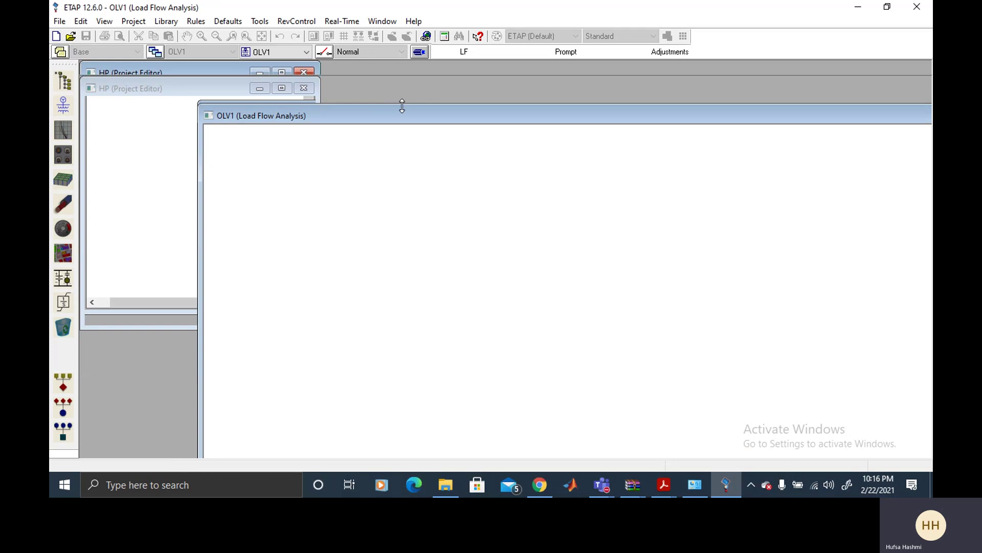
mouse_move(390, 116)
left_mouse_down()
mouse_move(278, 92)
mouse_move(214, 91)
left_mouse_up()
left_click(858, 88)
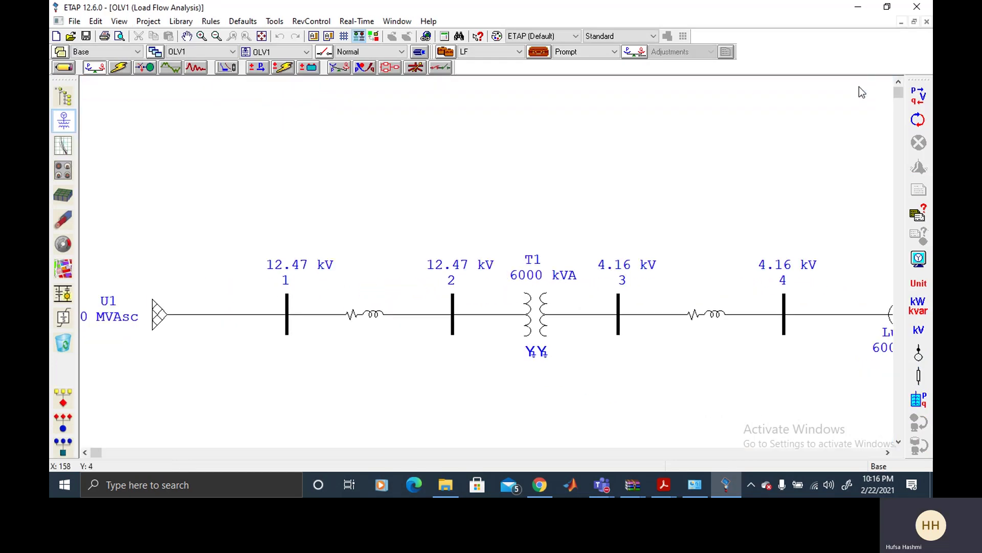
left_click(64, 68)
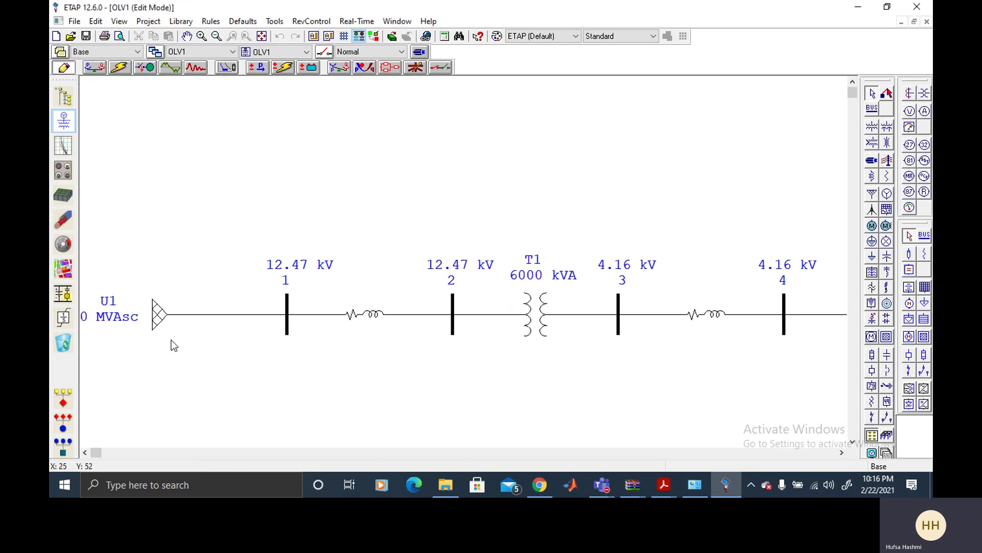
On U1's Short Circuit tab, enter 3-Phase MVAsc 100 and X/R 17, and accept
left_click(162, 317)
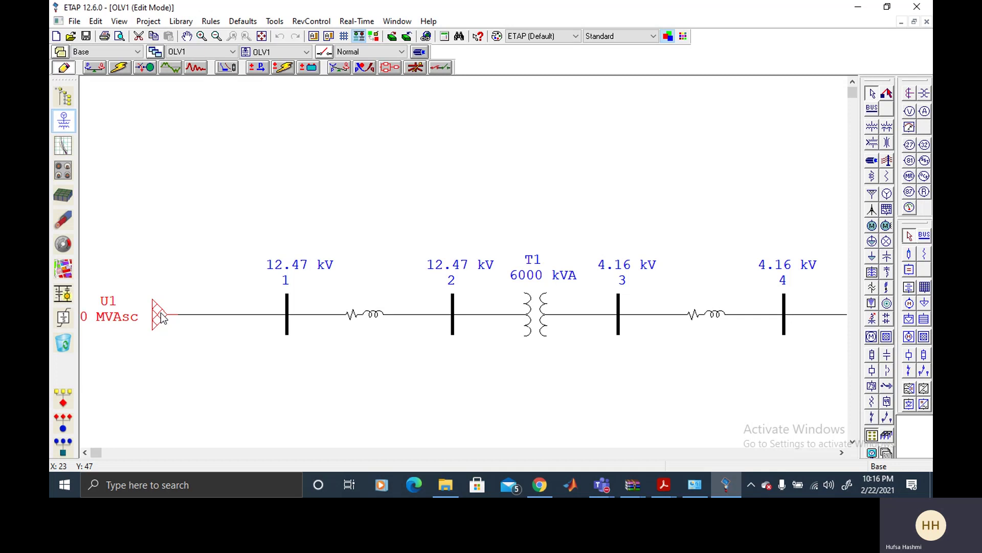
double_click(162, 317)
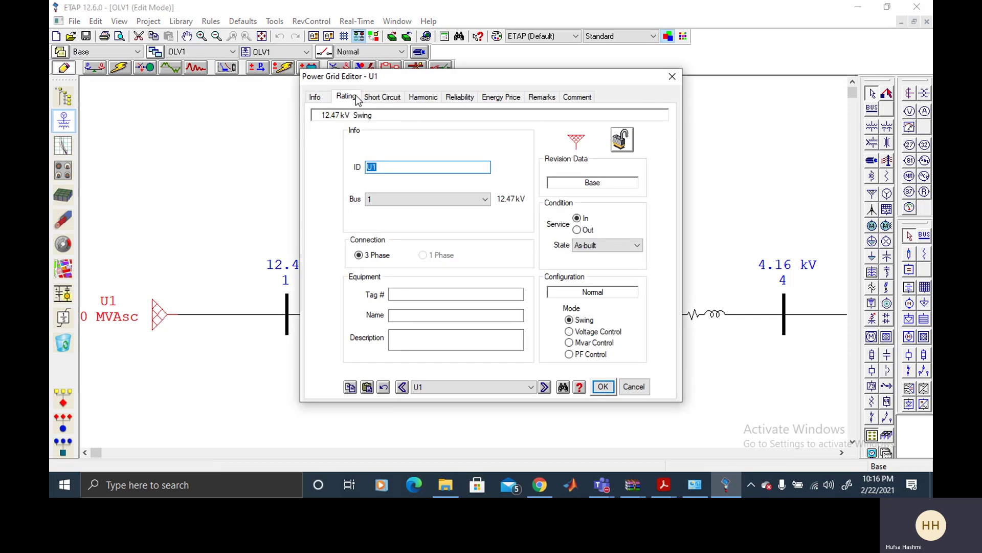
left_click(379, 98)
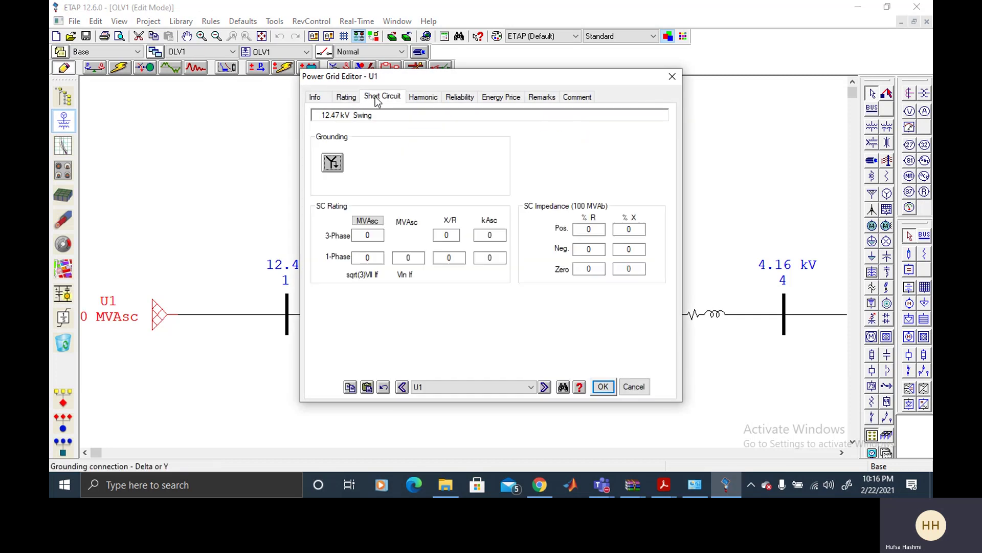
left_click(372, 236)
type("10")
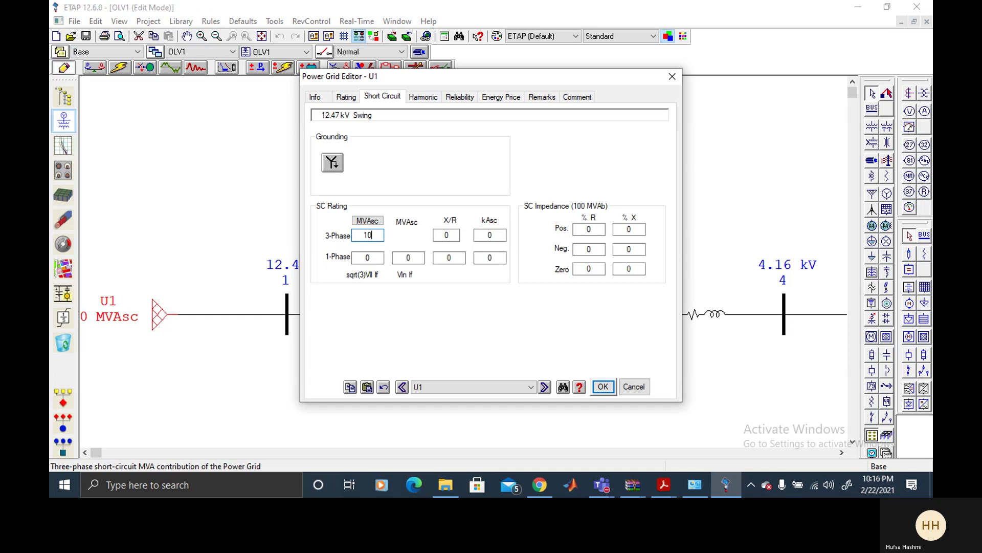
type("0")
key("Tab")
left_click(446, 234)
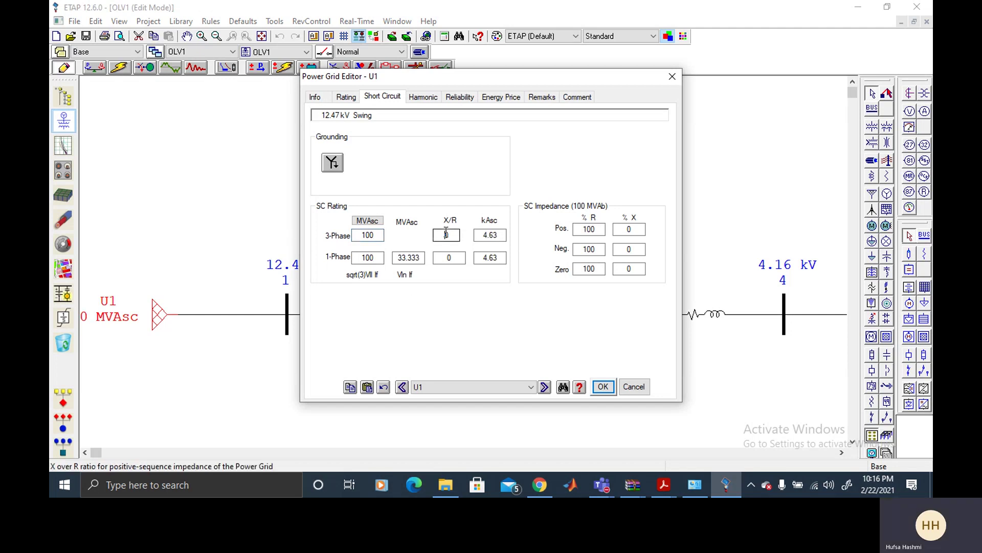
type("17")
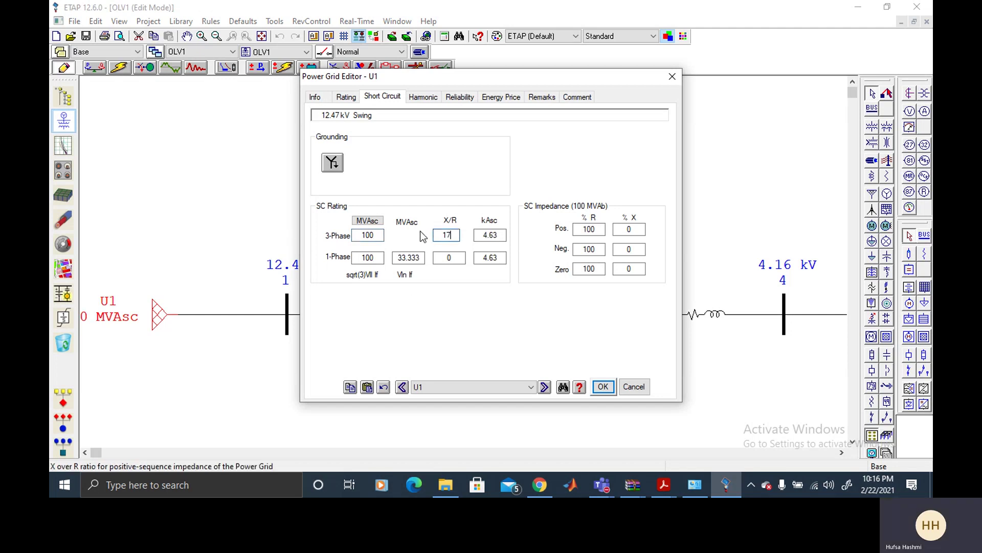
left_click(602, 387)
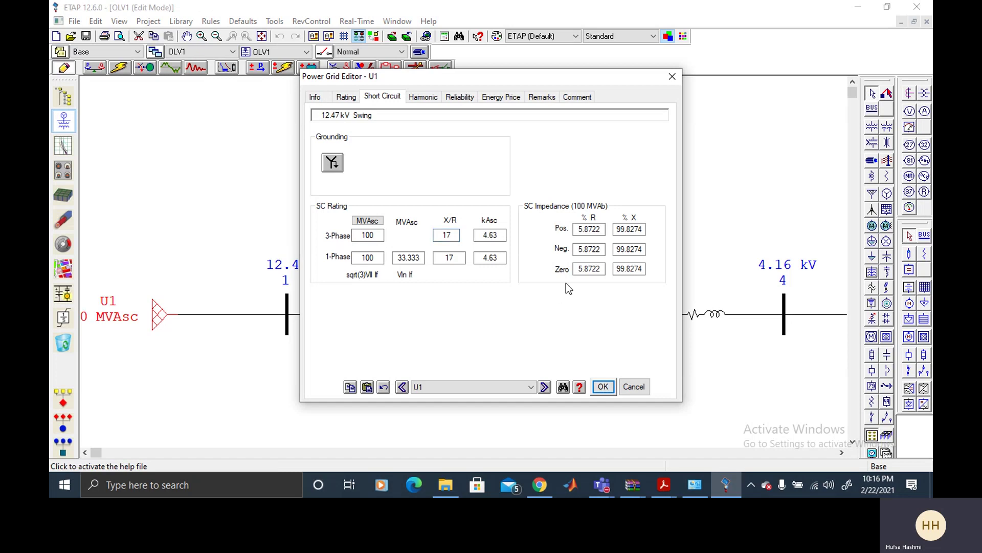
left_click(603, 386)
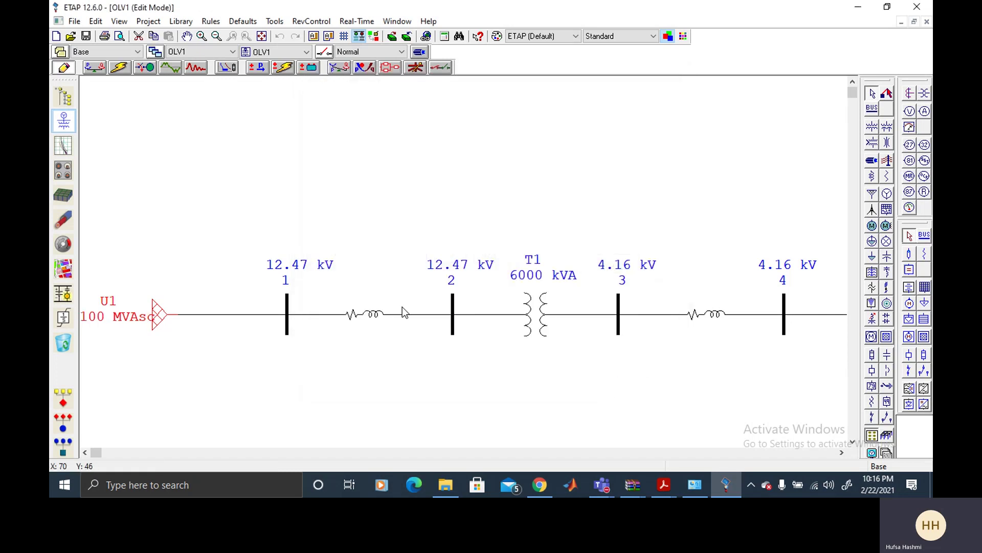
Spread the diagram: shift buses 1-2 left, buses 3-4 right, and move T1 right
left_click_drag(468, 210, 234, 400)
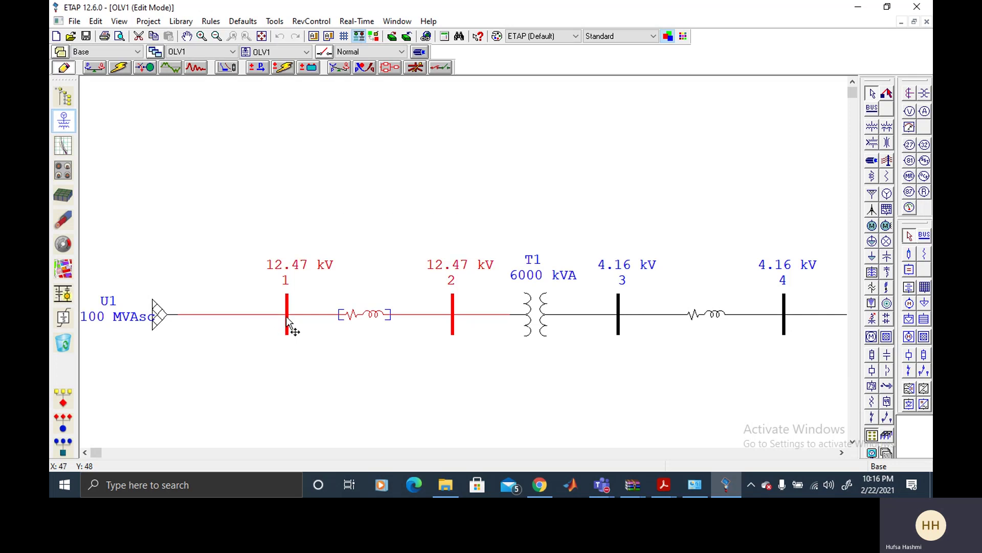
left_click_drag(287, 317, 193, 316)
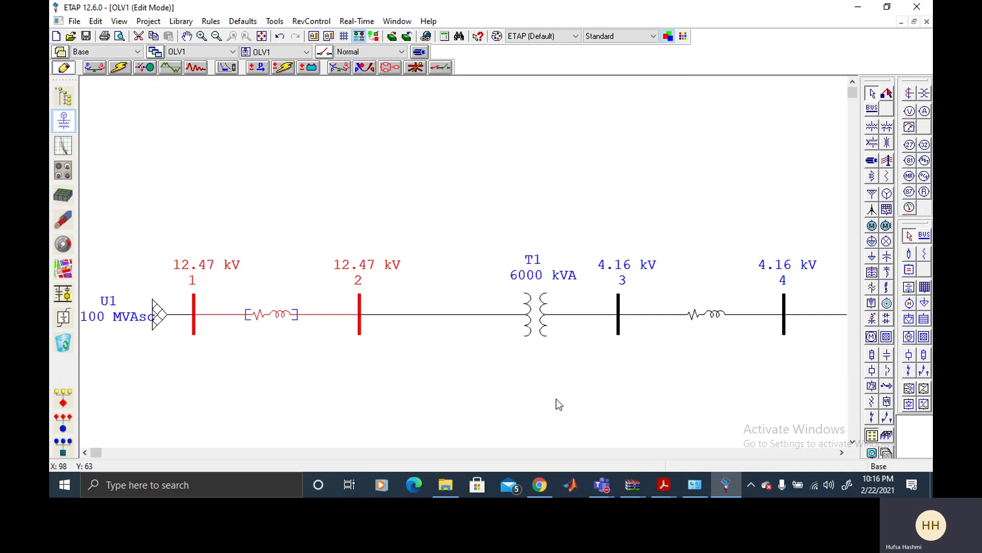
left_click(555, 404)
left_click_drag(593, 205, 804, 392)
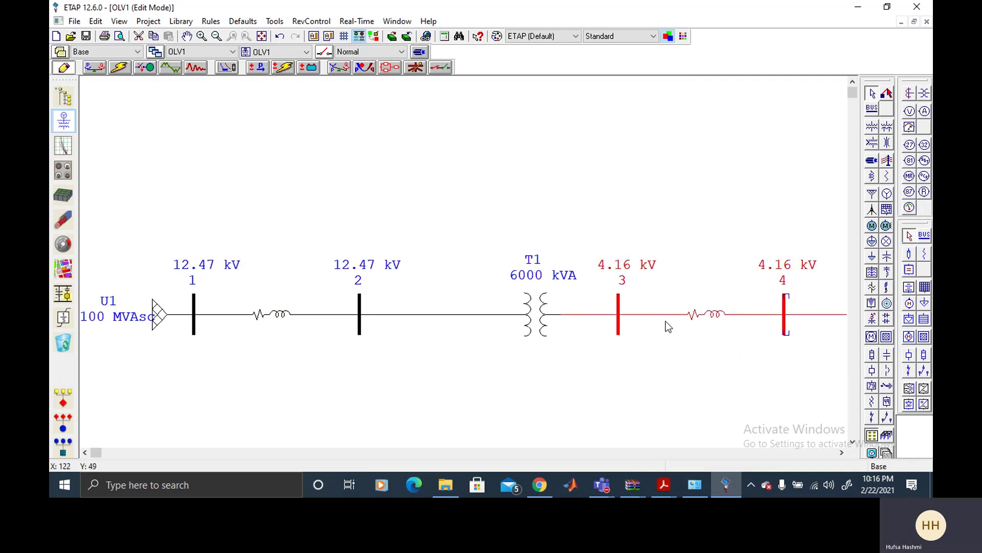
left_click_drag(621, 323, 686, 317)
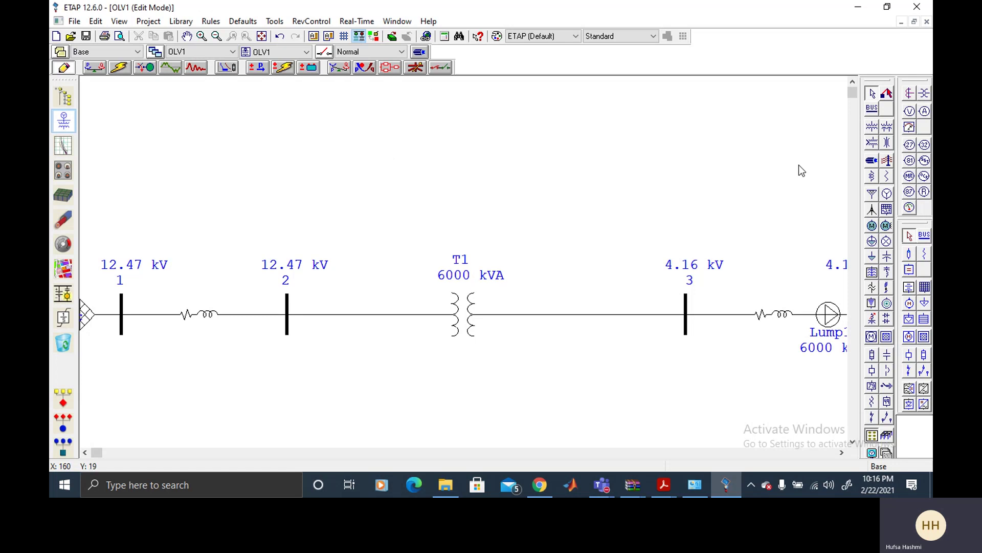
left_click_drag(459, 318, 494, 317)
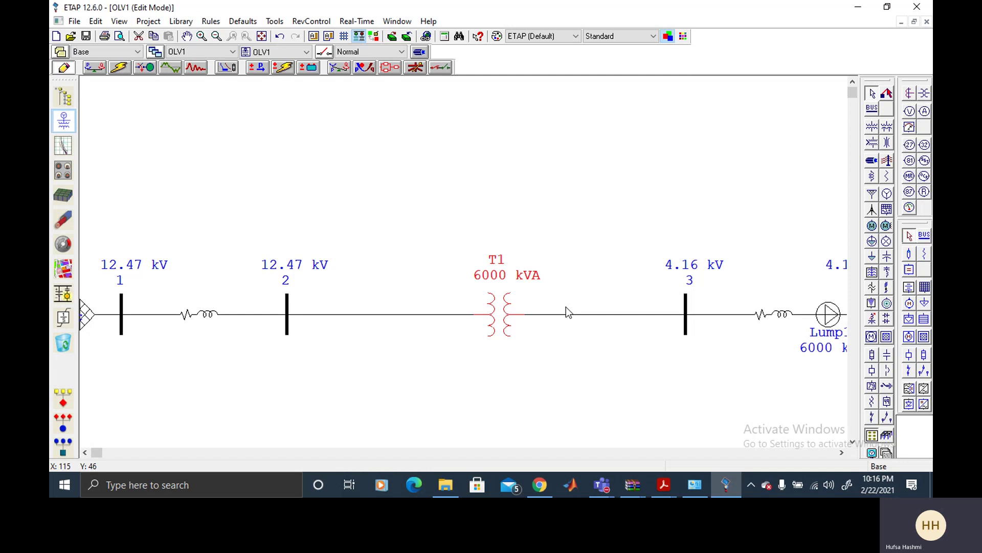
Insert breakers CB1 (bus 2–T1) and CB2 (T1–bus 3), with labels moved above them
left_click(872, 370)
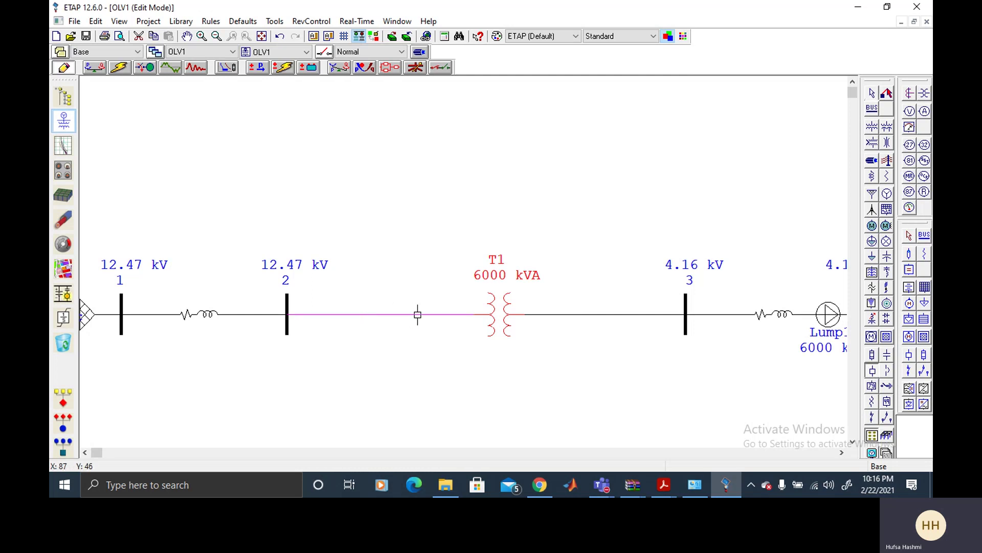
left_click(427, 313)
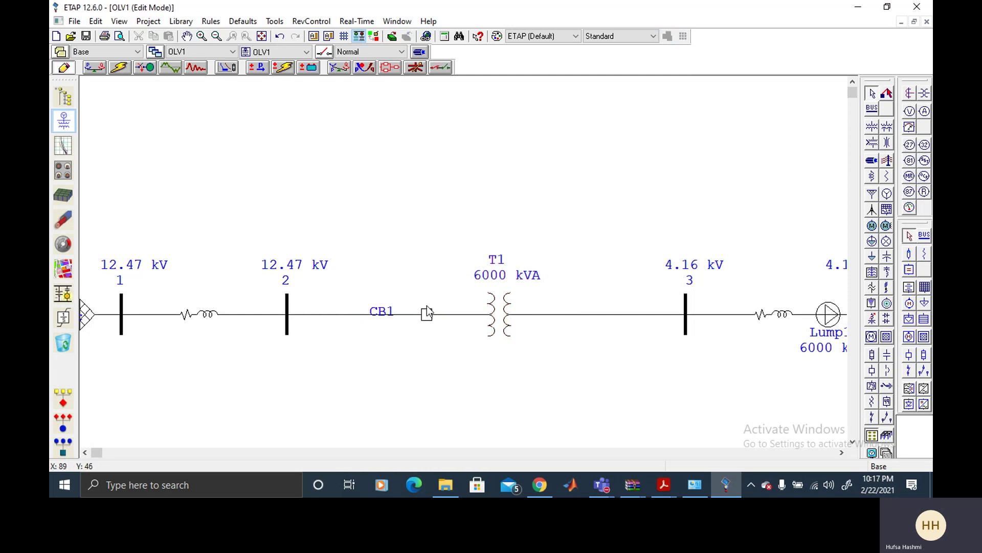
left_click(872, 370)
left_click(565, 318)
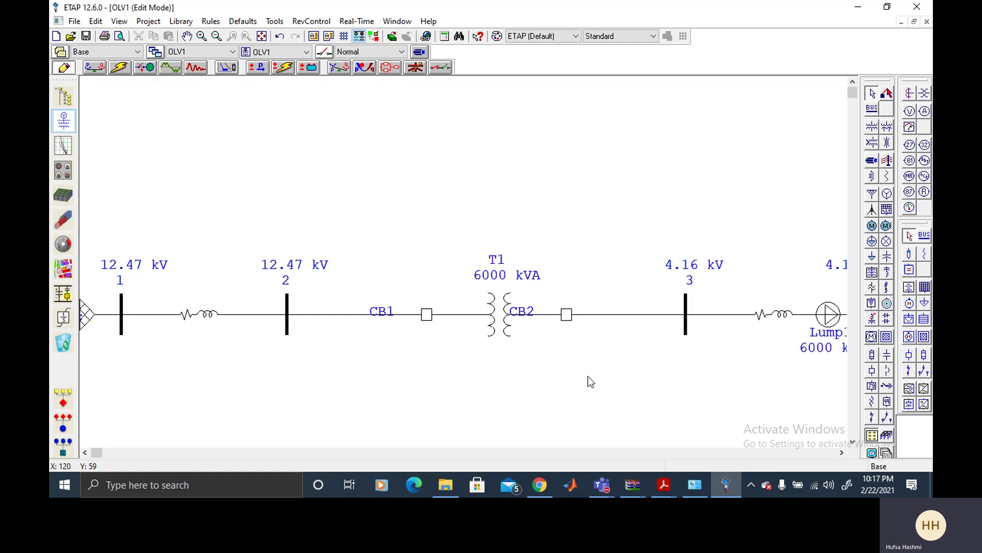
left_click_drag(381, 315, 422, 300)
left_click_drag(535, 313, 573, 299)
left_click(531, 313)
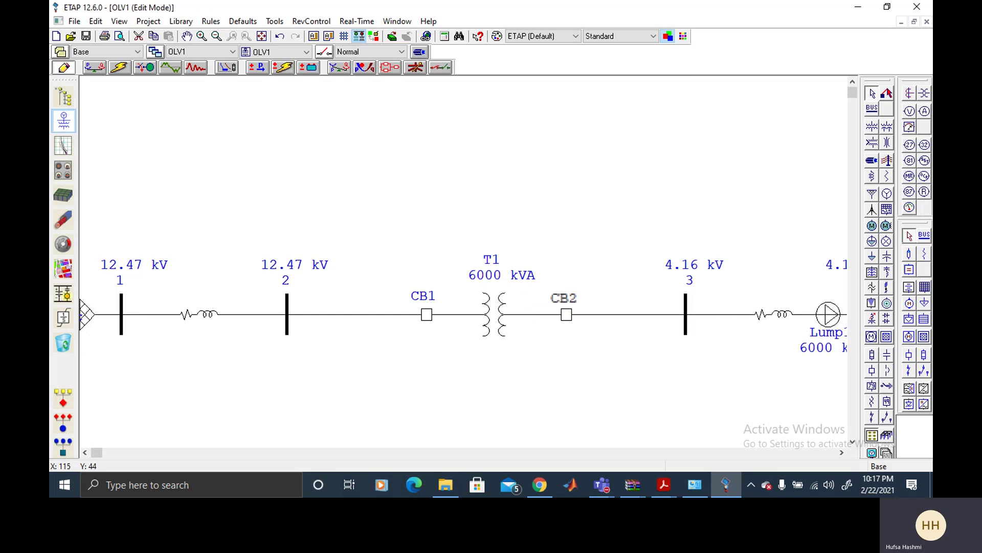
left_click(588, 358)
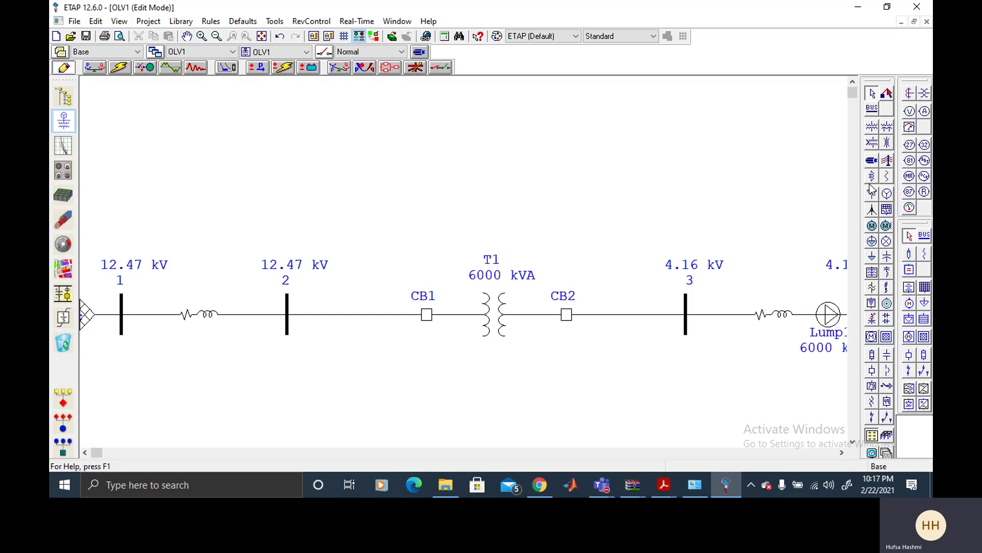
Place CTs between bus 2 and CB1 and between CB2 and bus 3, plus an 87 relay below T1
left_click(910, 95)
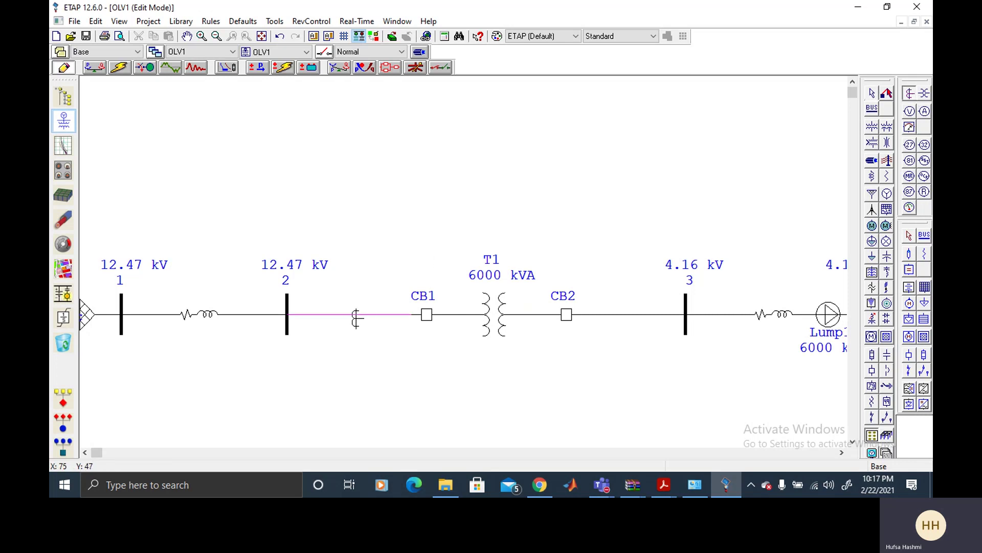
left_click(349, 314)
left_click(909, 93)
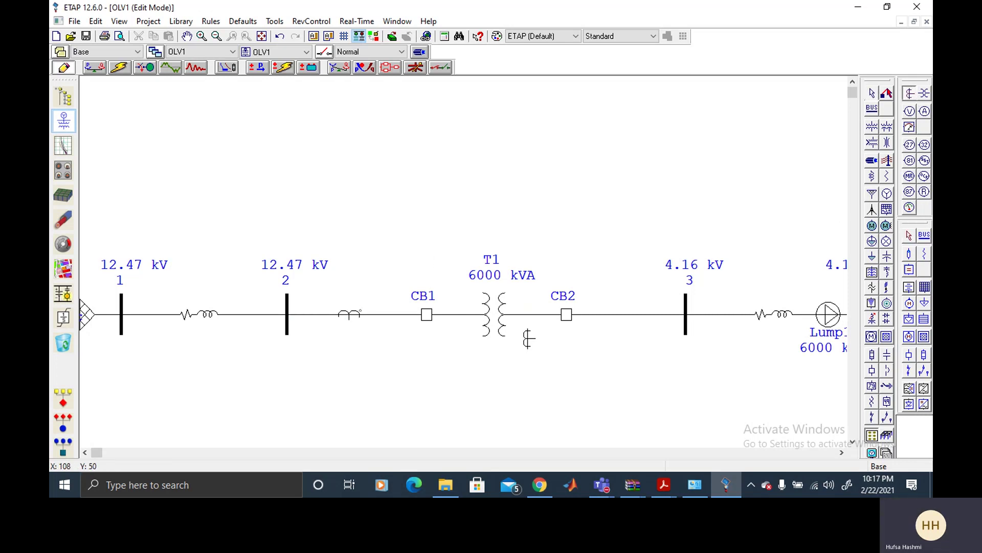
left_click(620, 312)
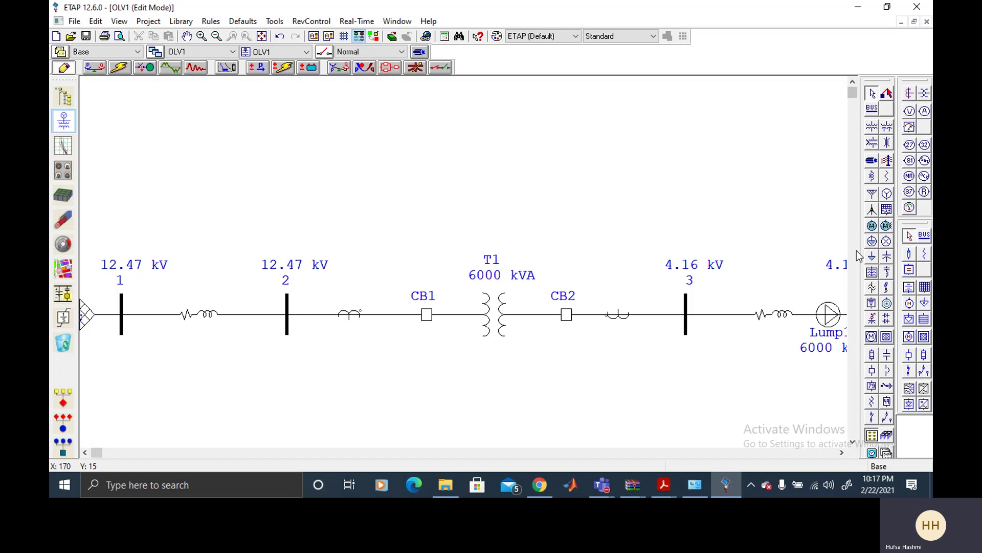
left_click(909, 192)
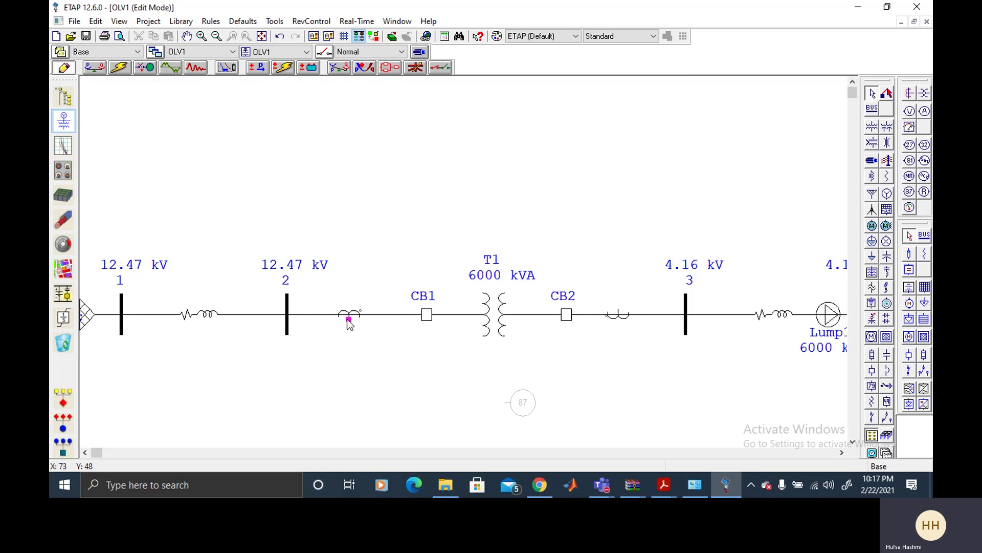
Connect both CTs to the 87 relay and move the relay to the lower right
left_click_drag(348, 320, 509, 406)
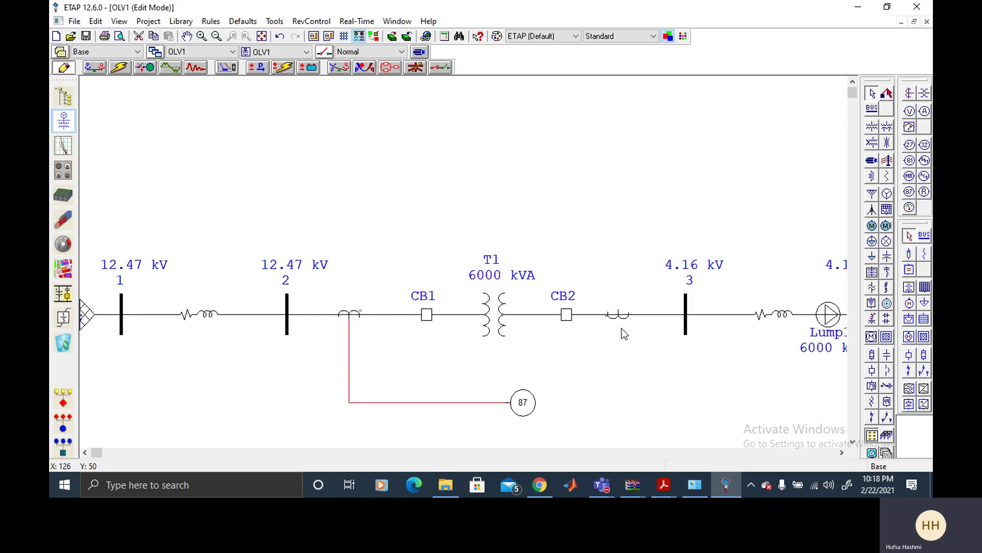
left_click_drag(504, 407, 619, 312)
left_click_drag(522, 403, 656, 424)
left_click(693, 409)
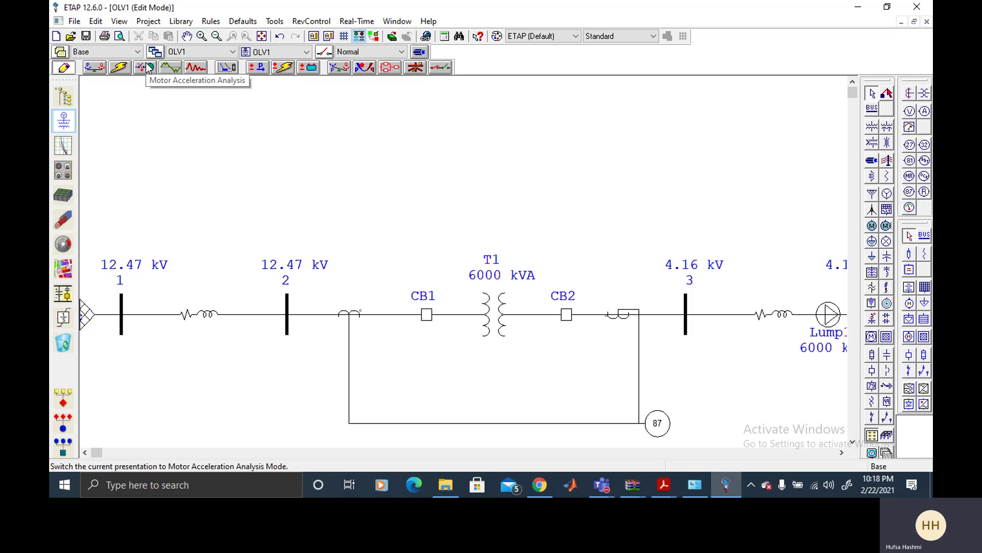
Run a load flow study with the default output name Untitled
left_click(95, 67)
left_click(918, 97)
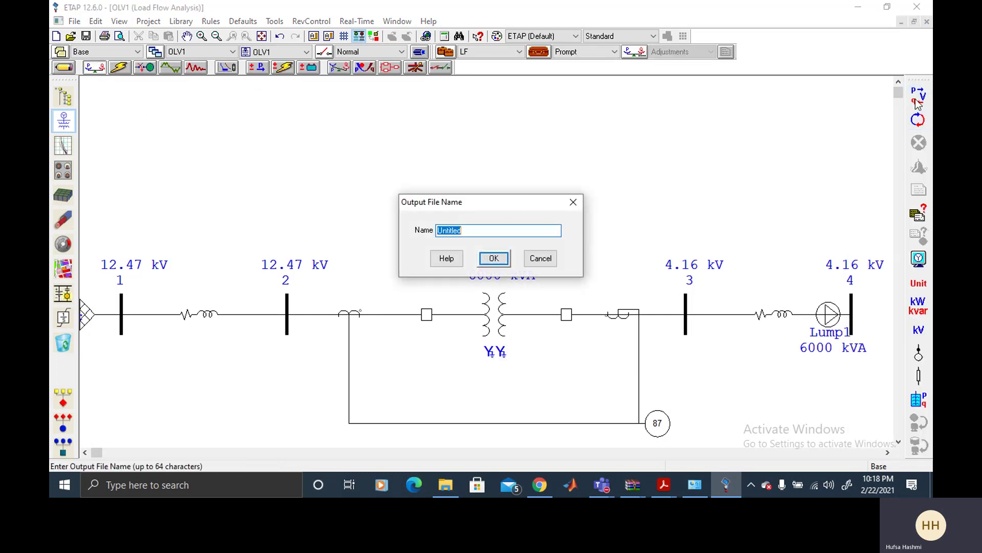
left_click(494, 259)
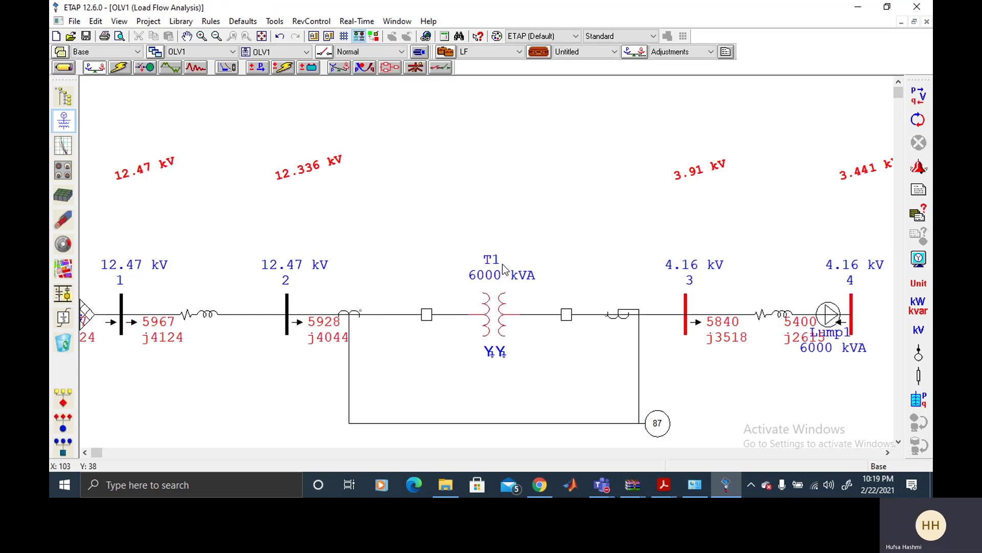
Set Load Flow display options to show power flows in Amp with units shown
left_click(919, 259)
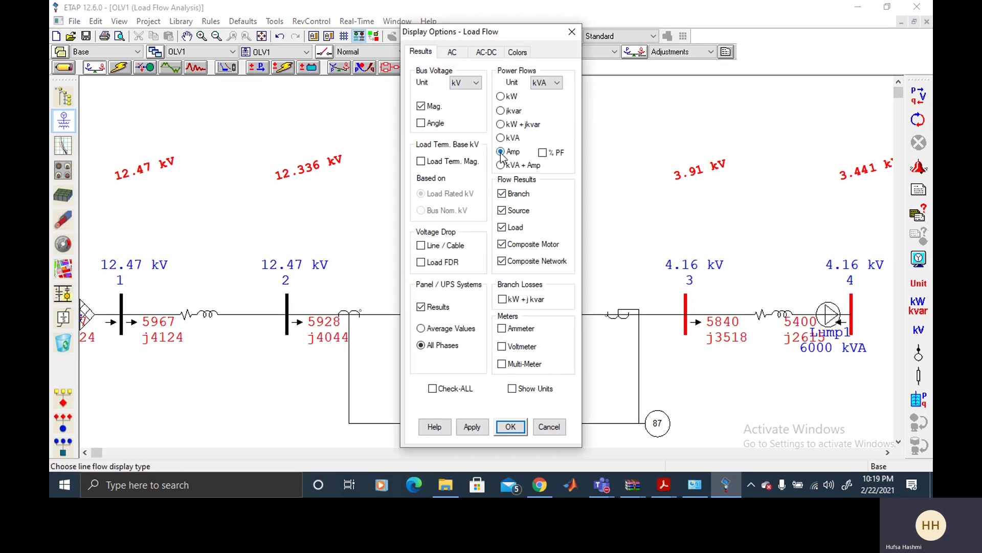
left_click(513, 389)
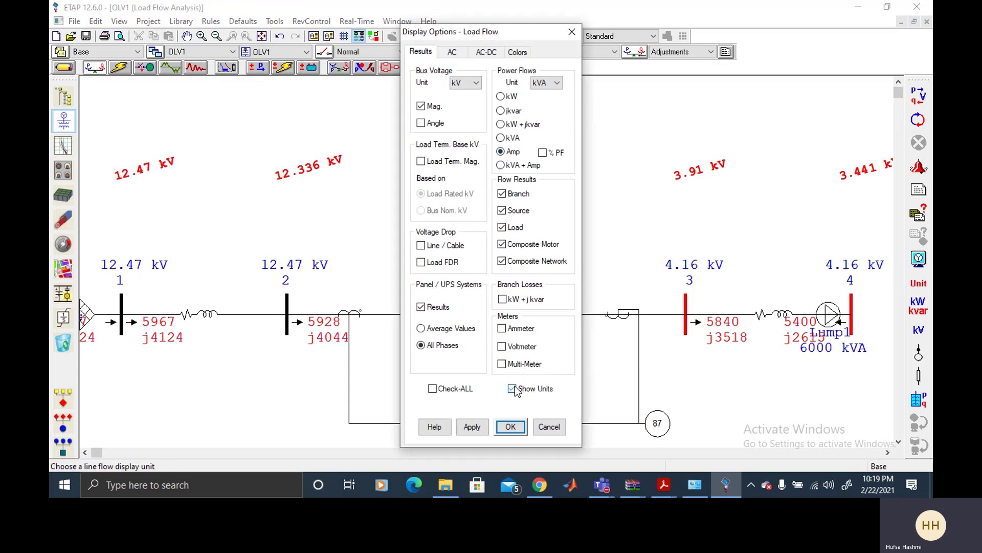
left_click(510, 426)
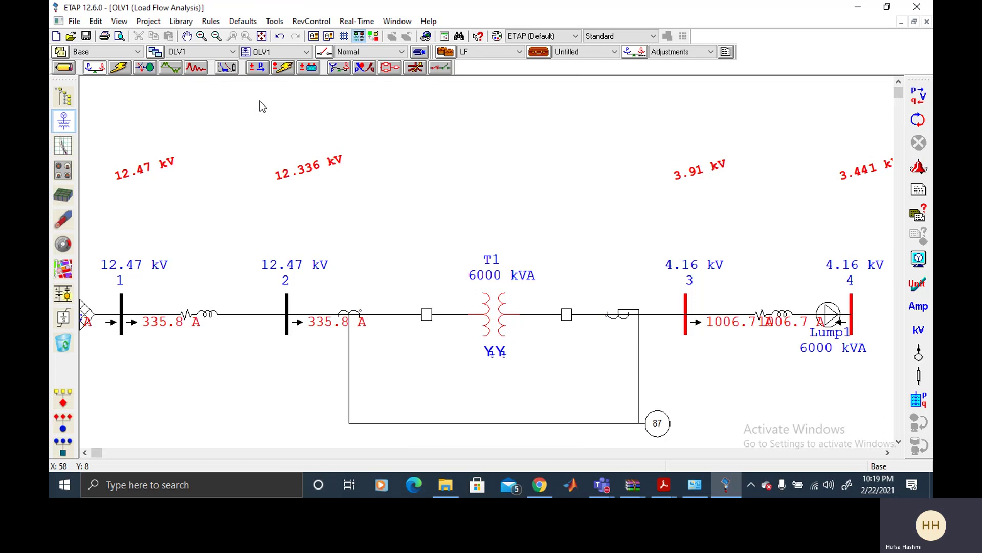
Back in Edit Mode, set CT1's primary to 340 A (340:5) with burden designation B-2
left_click(63, 69)
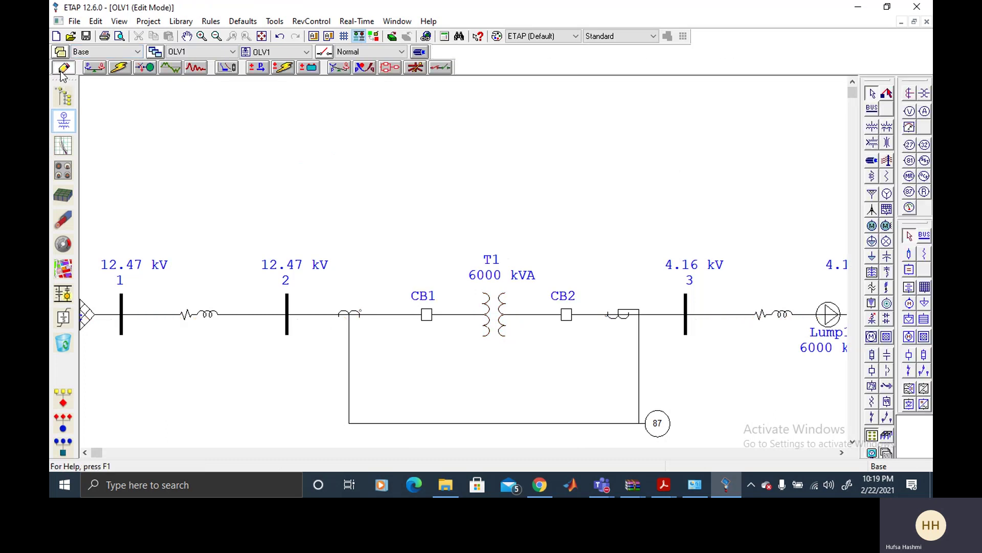
left_click(94, 68)
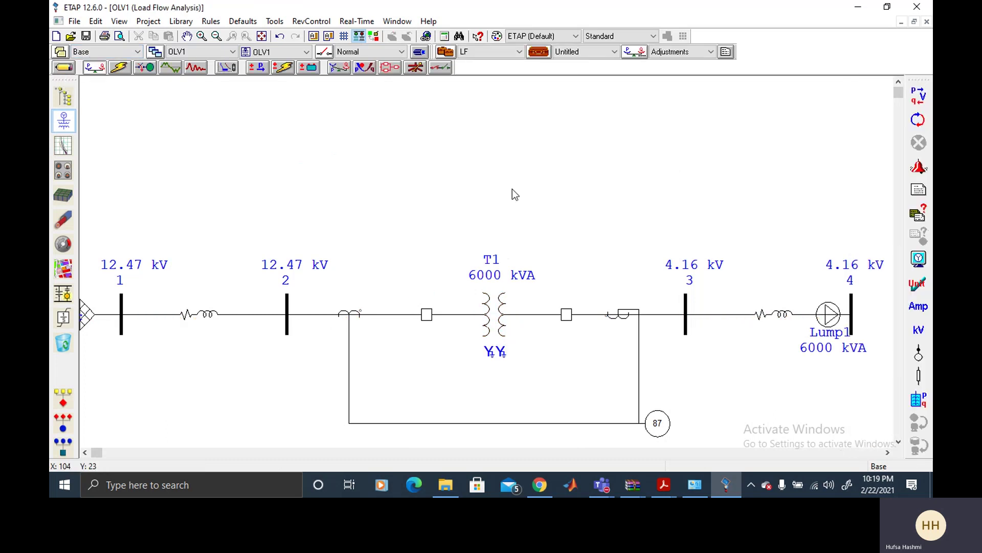
left_click(62, 70)
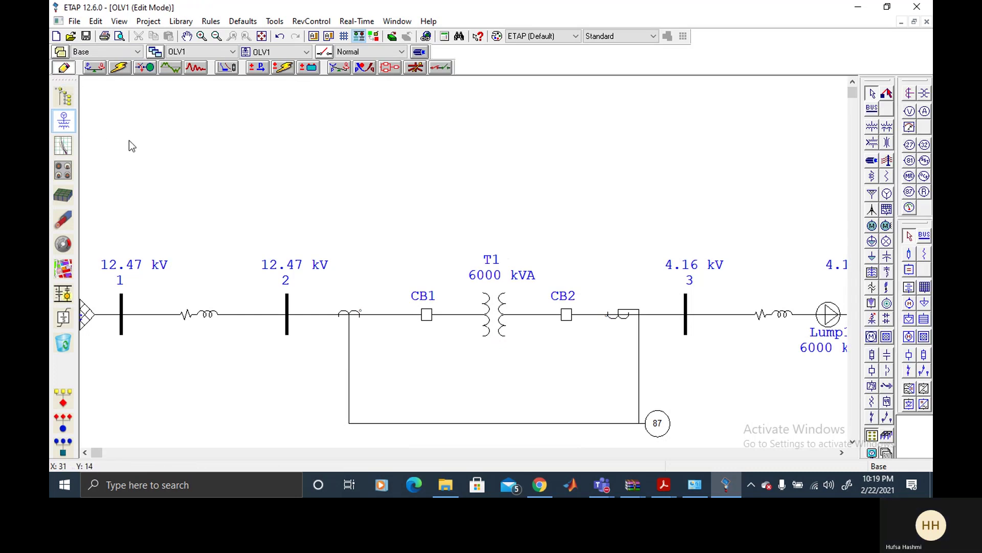
double_click(348, 313)
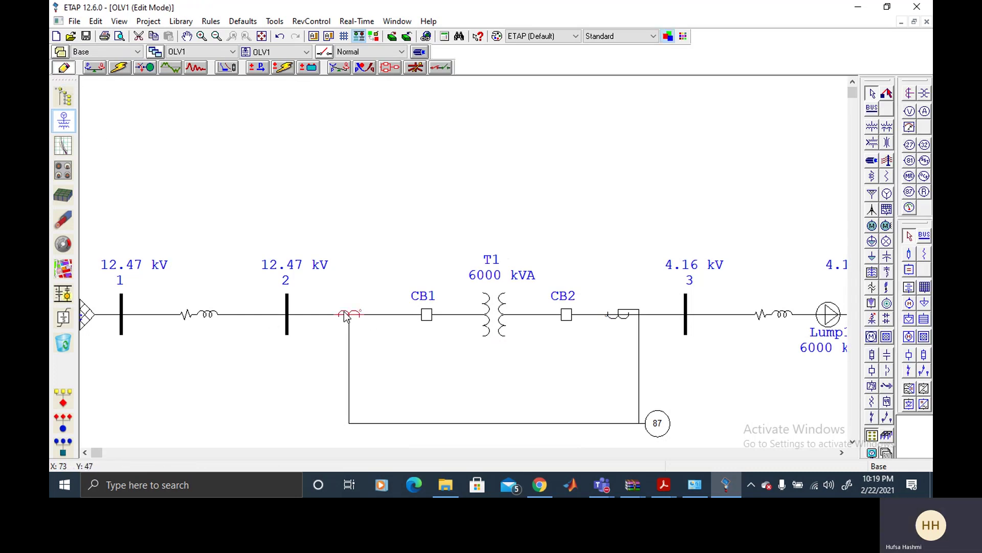
left_click(371, 104)
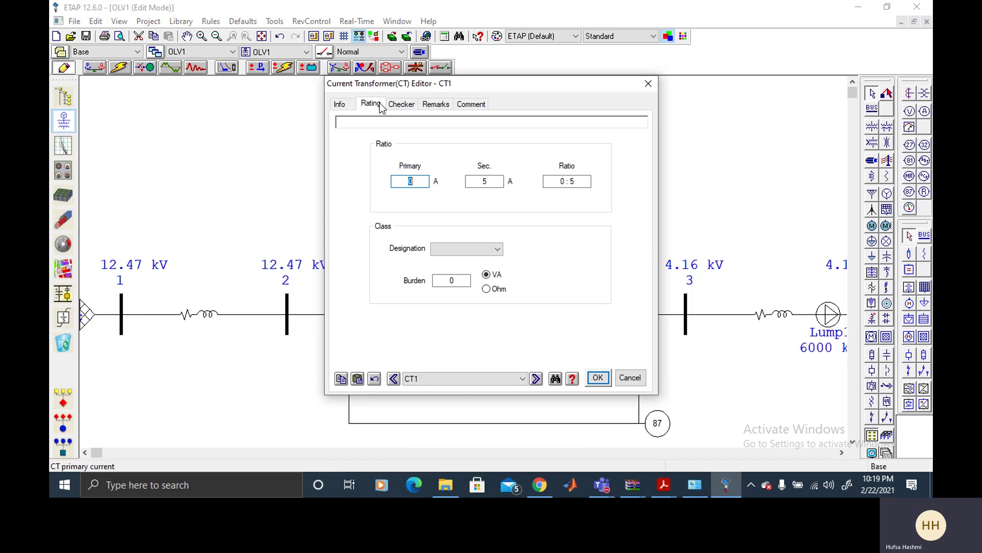
type("340")
left_click(532, 204)
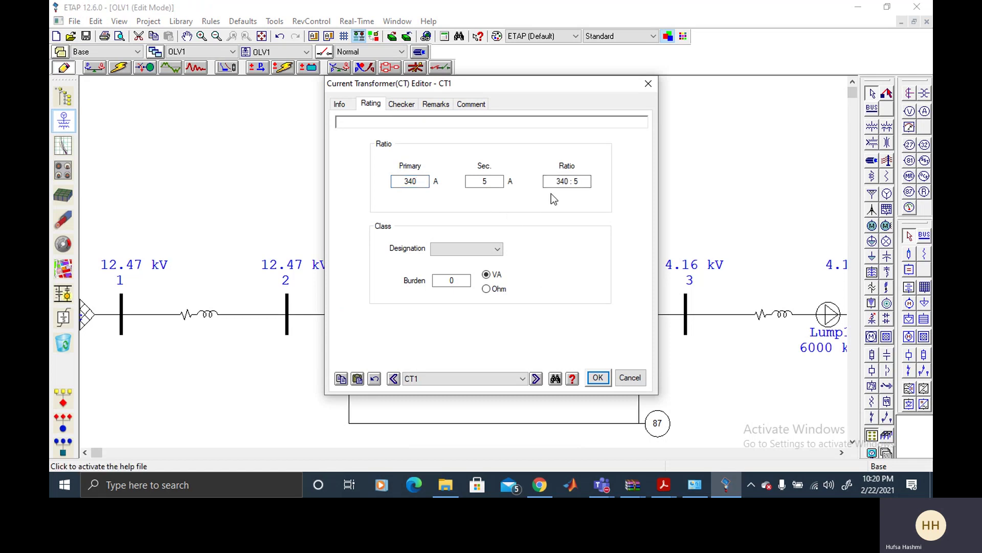
left_click(490, 249)
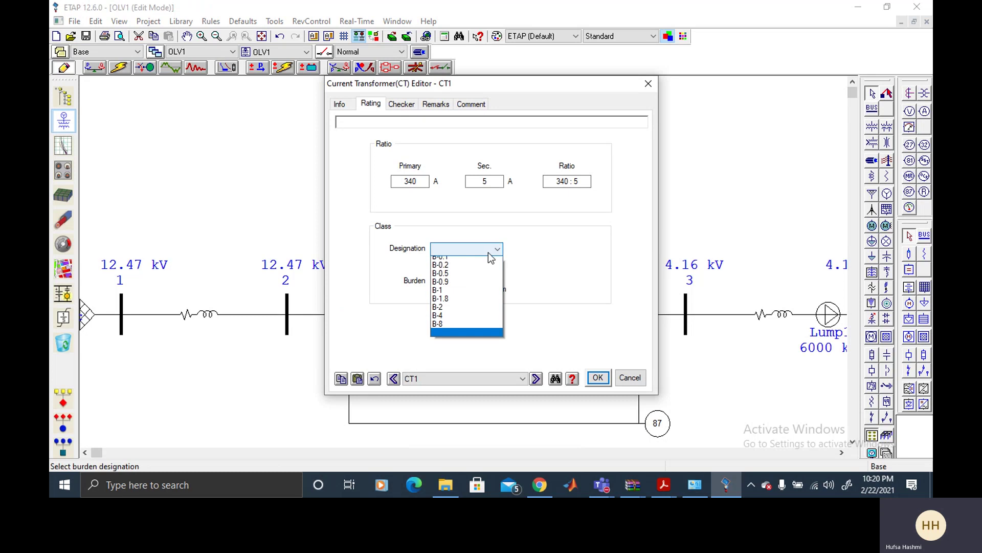
left_click(453, 311)
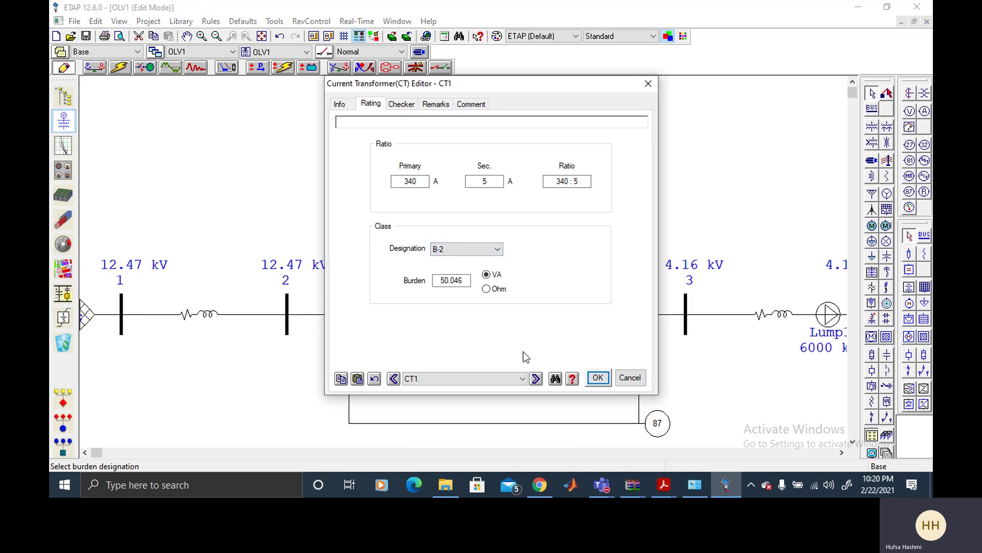
Accept CT1, then give CT2 a 1010:5 ratio with burden designation B-2
left_click(598, 377)
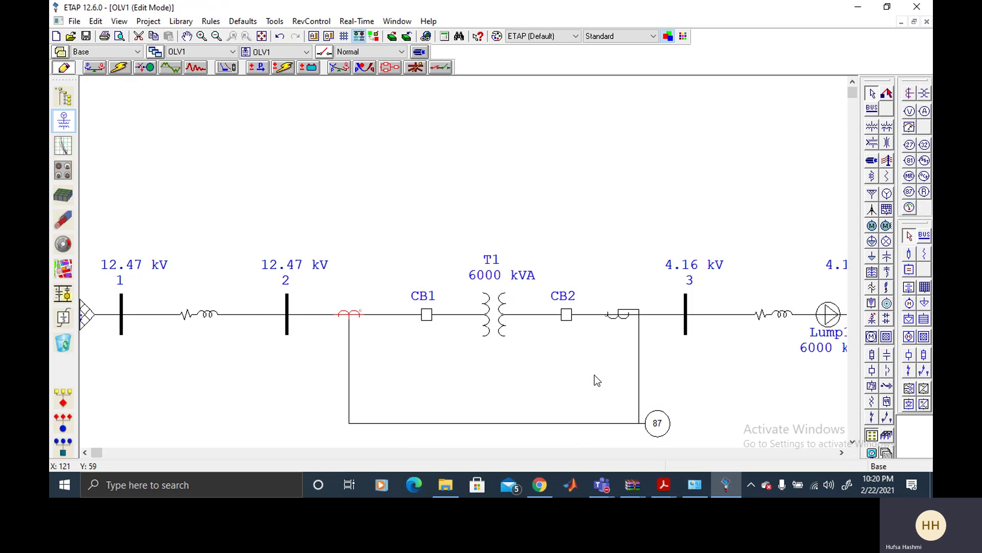
double_click(623, 313)
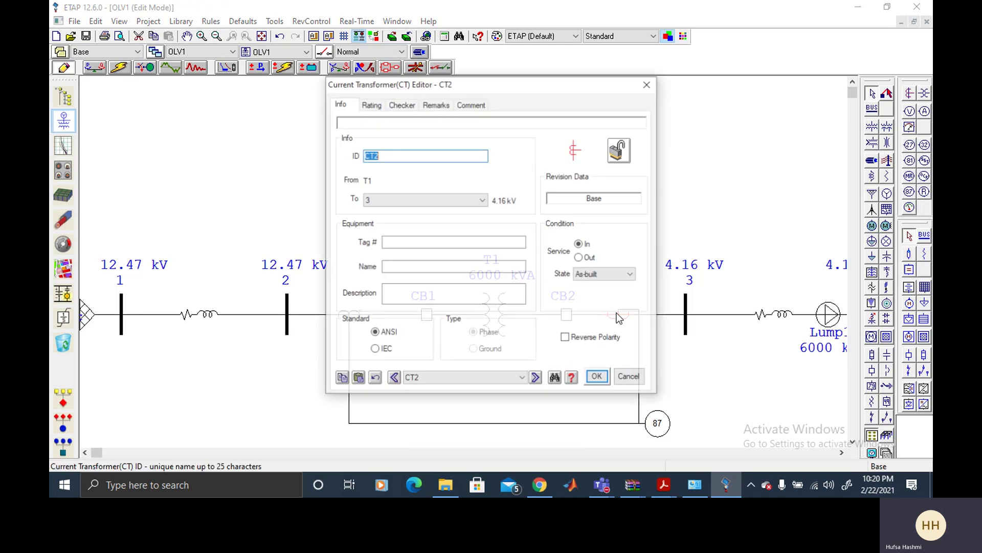
left_click(371, 104)
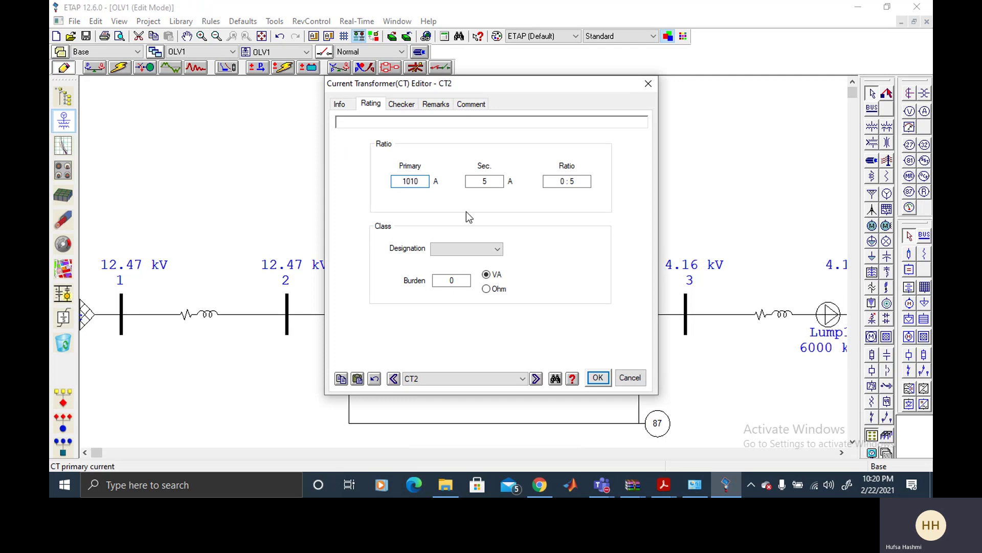
left_click(488, 249)
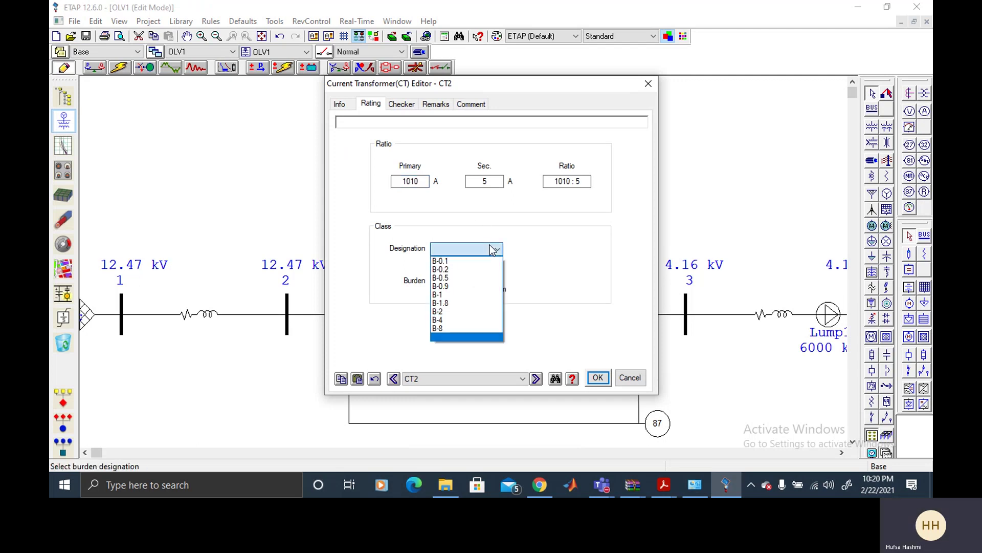
left_click(470, 312)
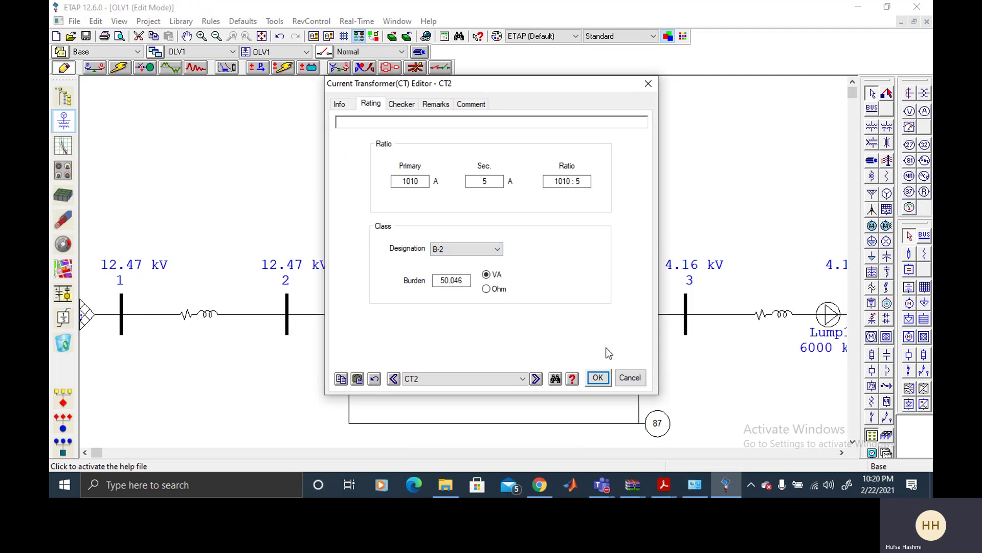
left_click(597, 377)
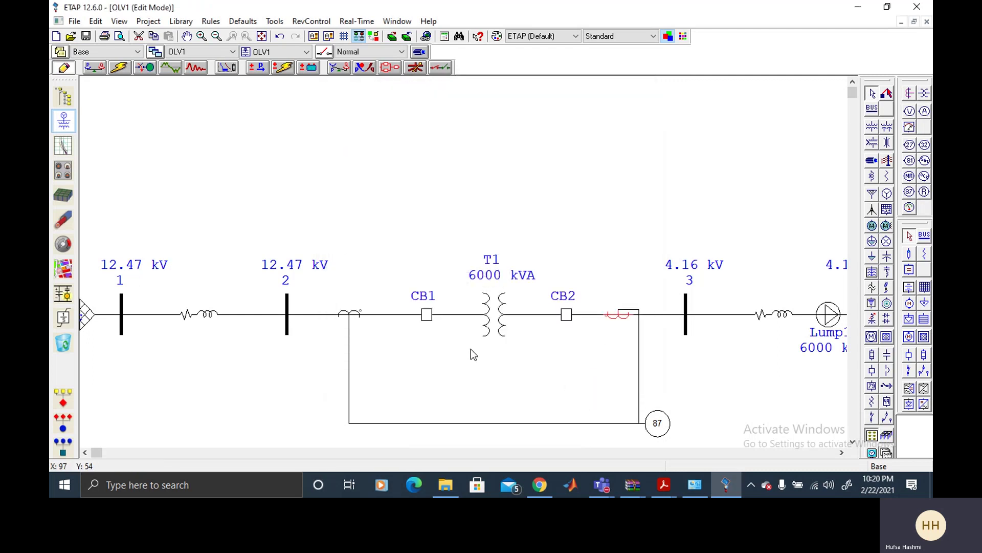
Load the ABB RET 543 model from the library into Relay1's DIF settings
left_click(665, 426)
double_click(665, 425)
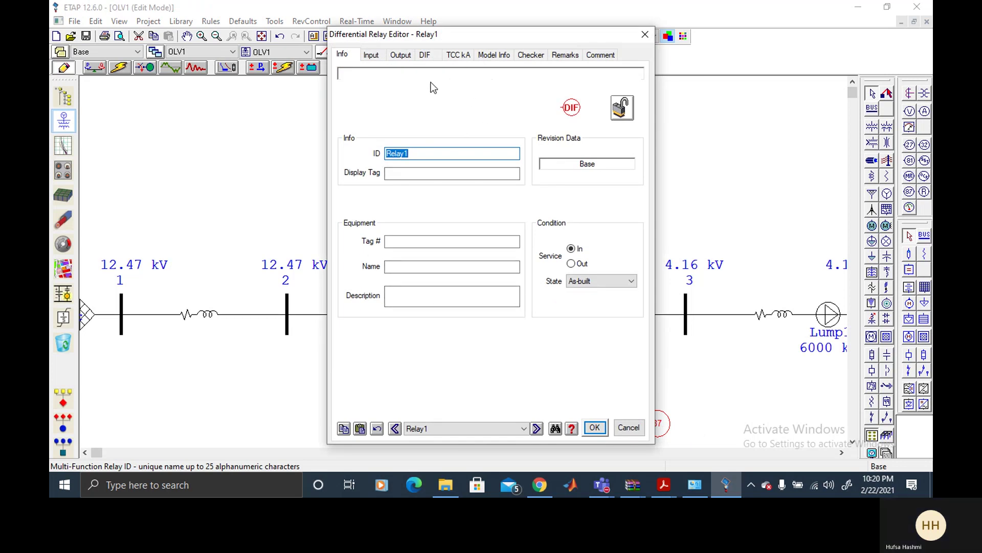
left_click(425, 56)
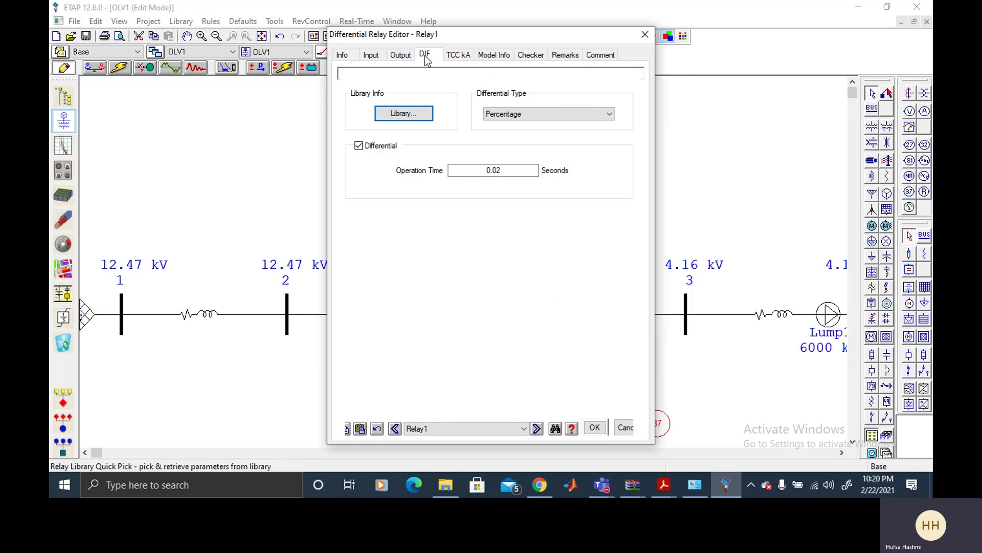
left_click(423, 119)
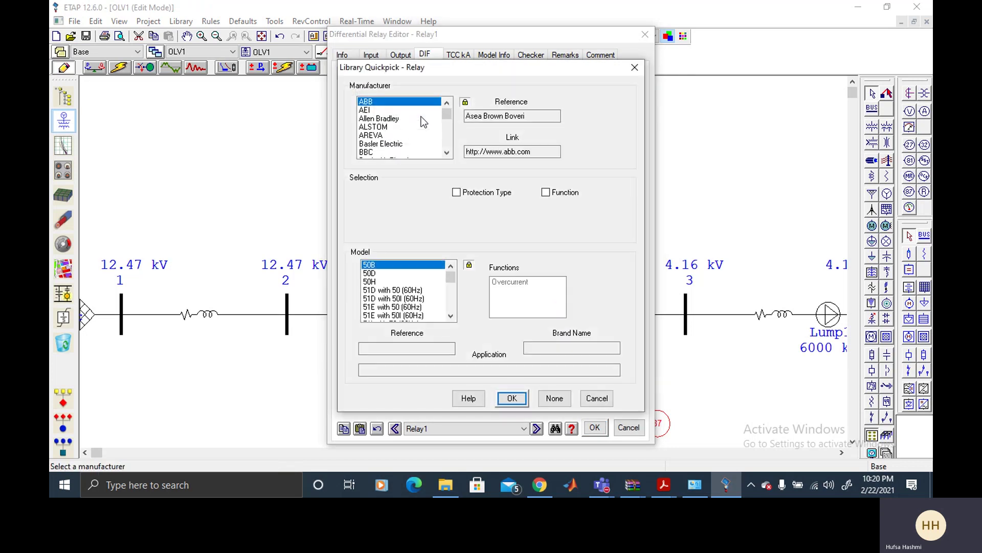
left_click(527, 289)
left_click_drag(452, 278, 452, 303)
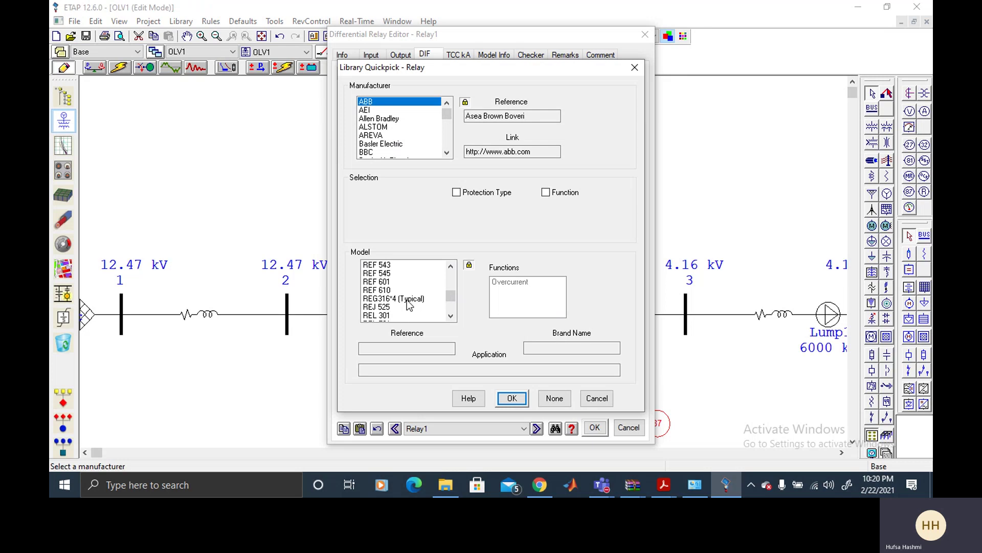
scroll(452, 299, "down", 3)
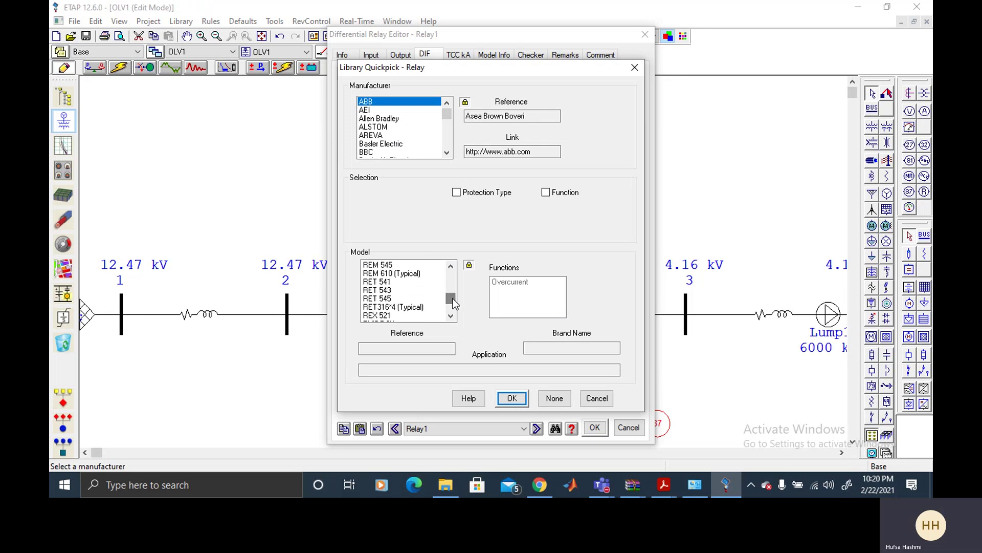
left_click(374, 292)
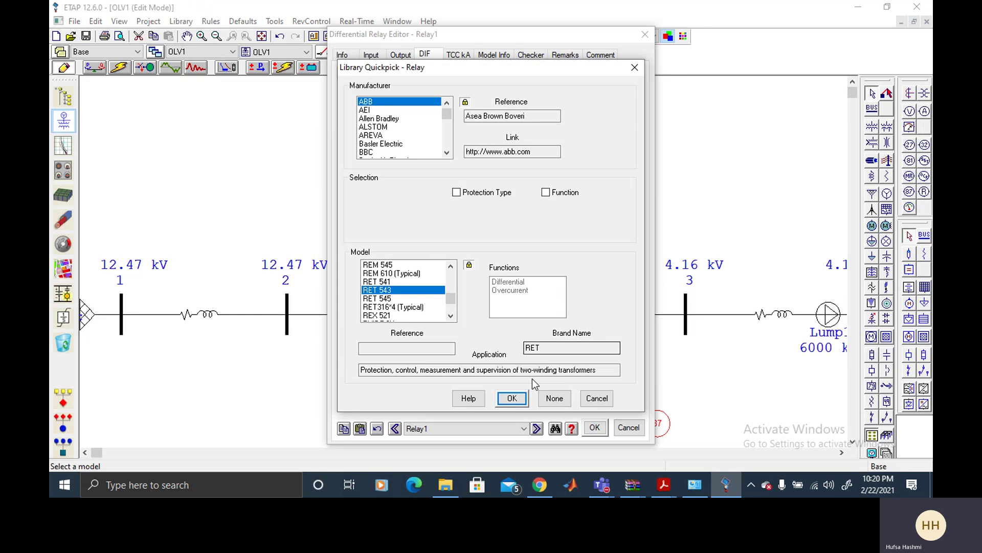
left_click(512, 398)
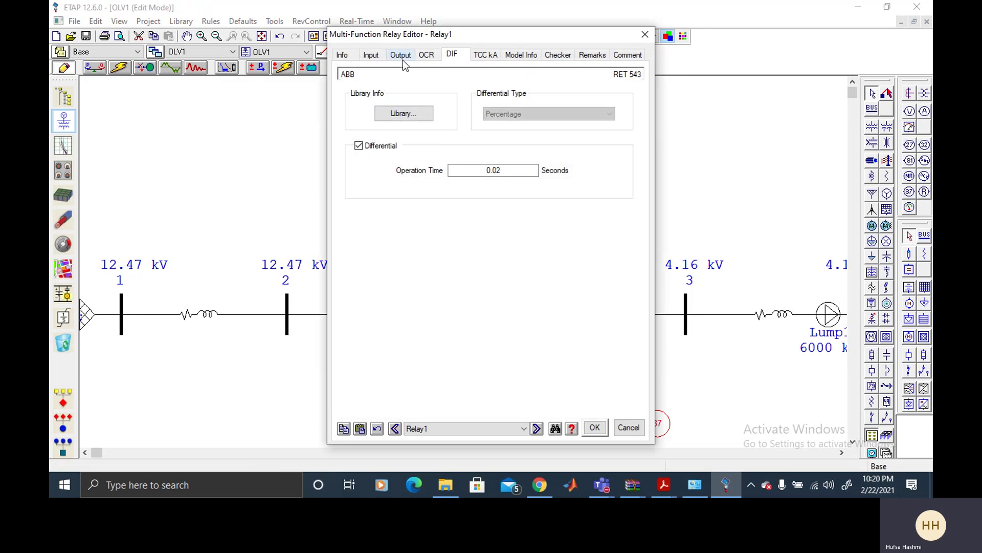
On Relay1's OCR tab, uncheck Overcurrent and Instantaneous for Phase, Neutral and Ground
left_click(426, 54)
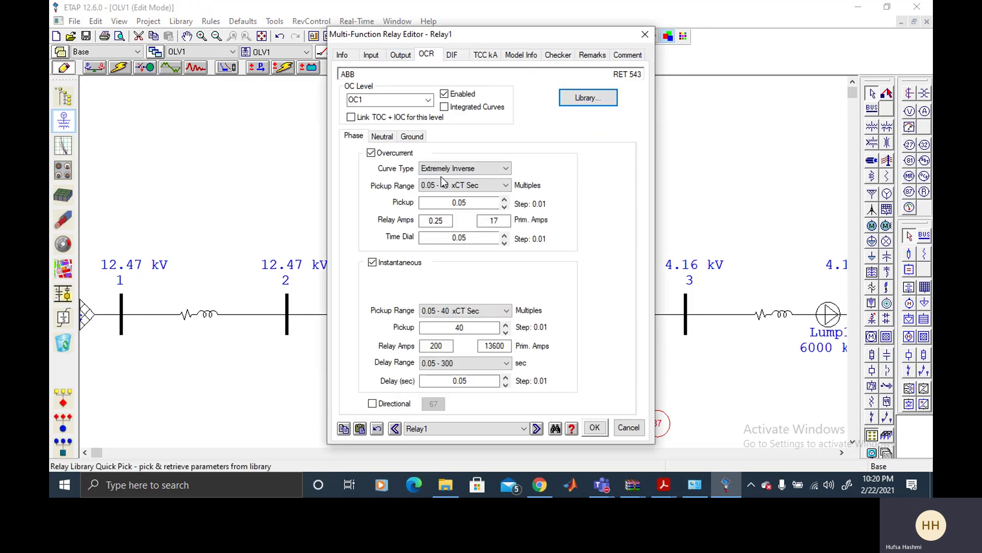
left_click(371, 153)
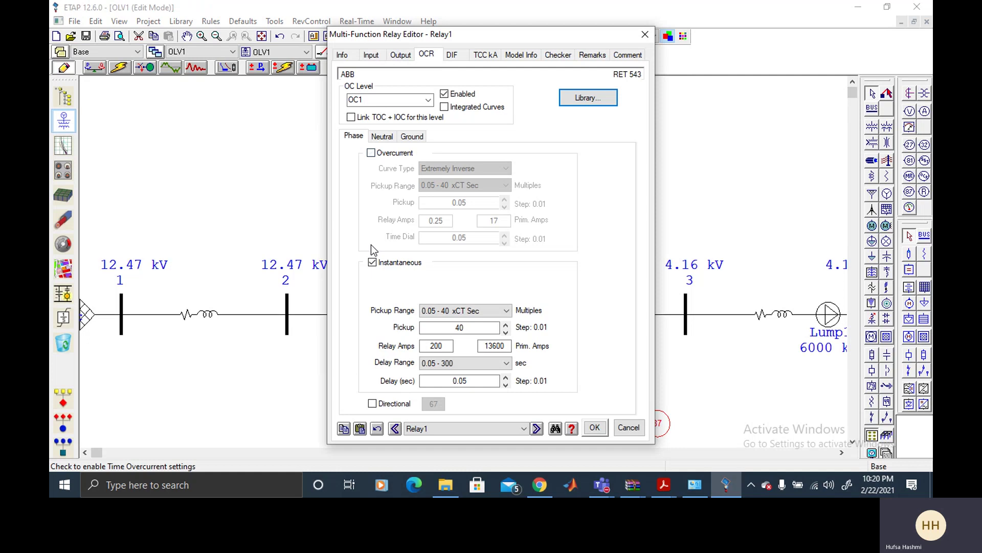
left_click(372, 262)
left_click(383, 136)
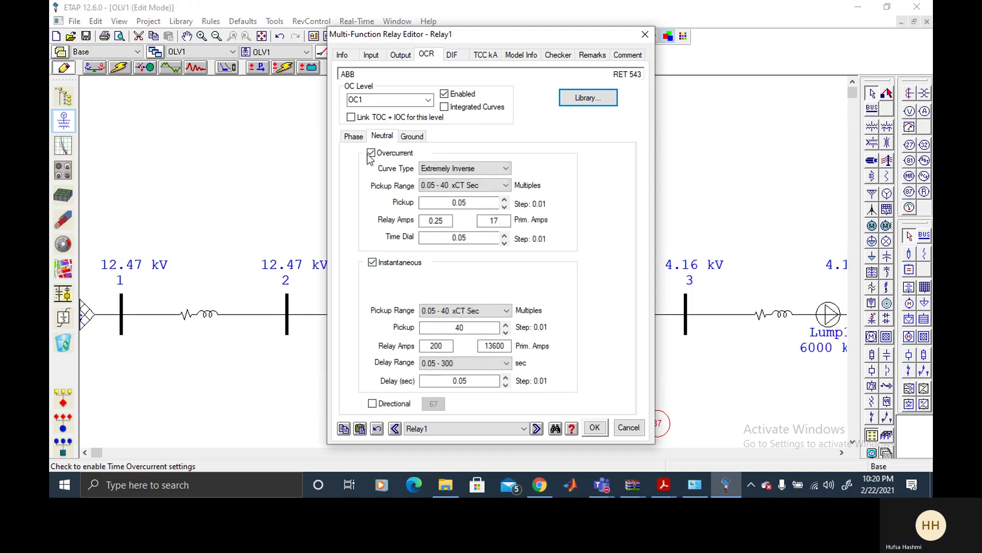
left_click(371, 153)
left_click(372, 262)
left_click(409, 135)
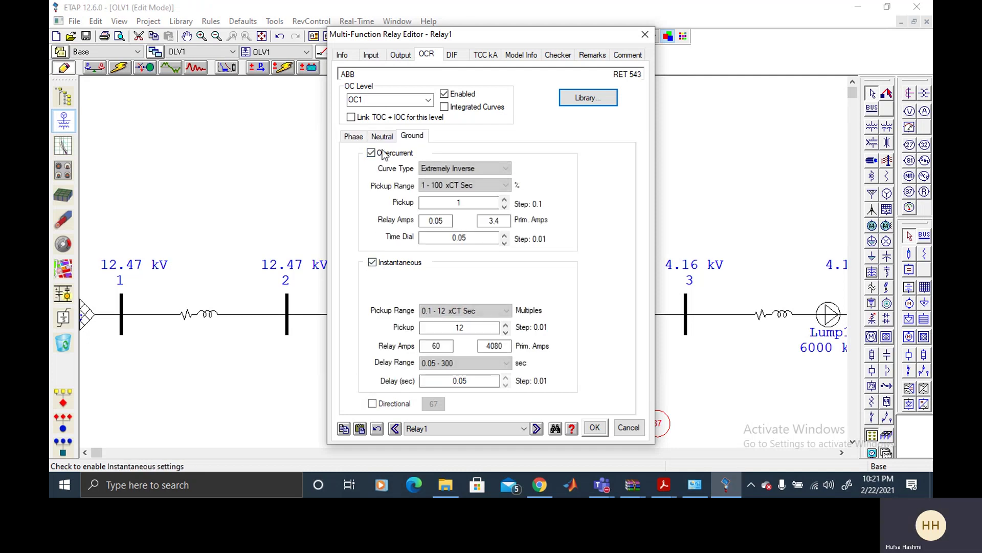
left_click(371, 153)
left_click(372, 262)
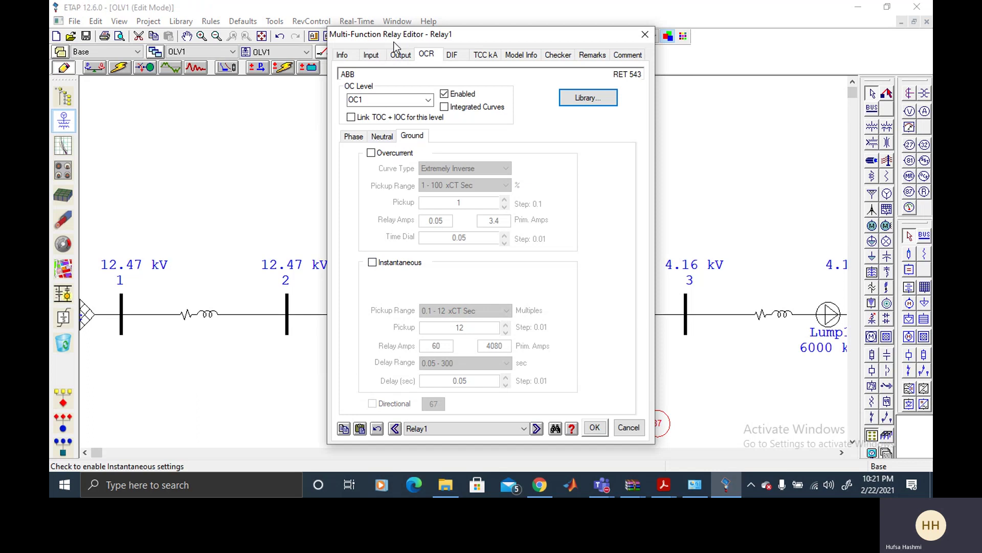
left_click(400, 54)
Add two Open output interlocks to Relay1, for HVCB CB1 and HVCB CB2
left_click(407, 318)
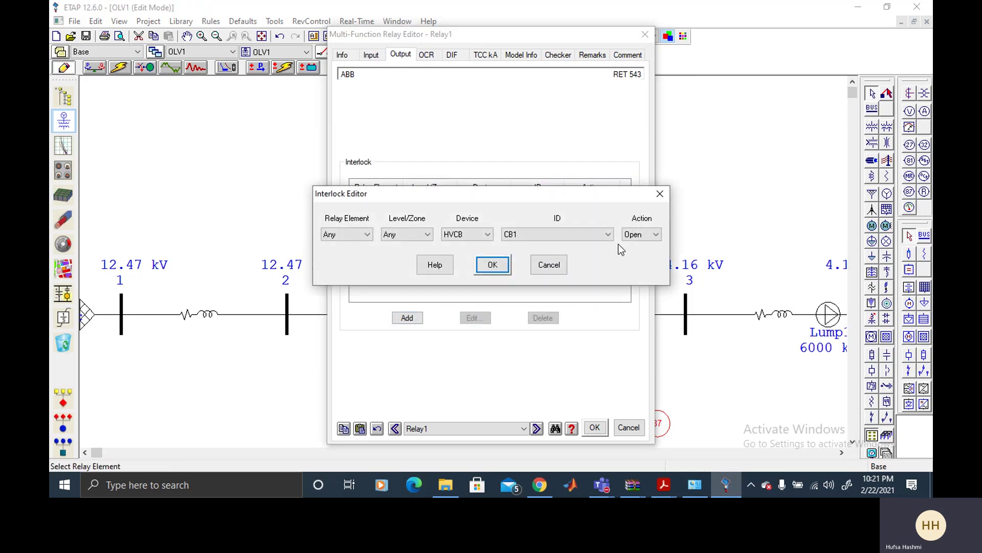
left_click(493, 265)
left_click(417, 317)
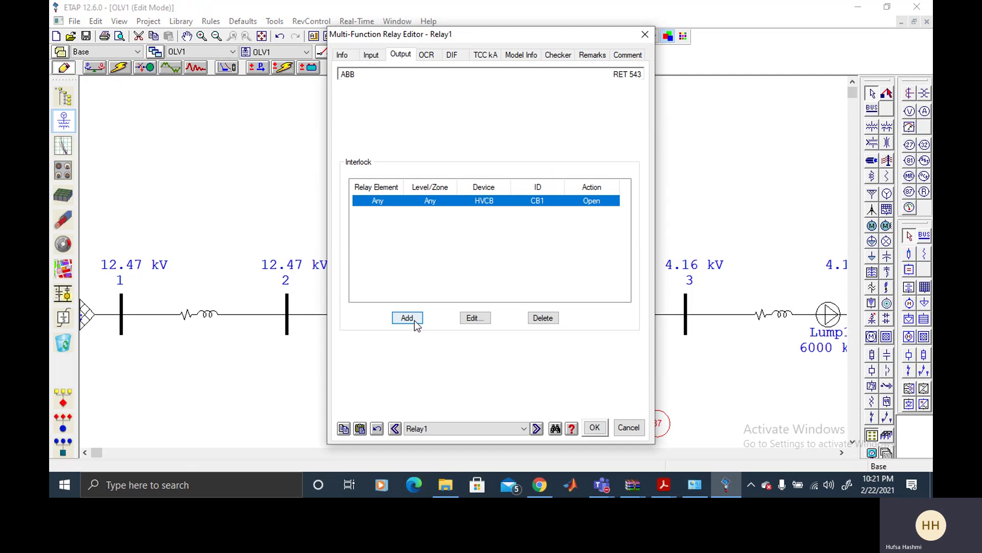
left_click(548, 234)
left_click(544, 252)
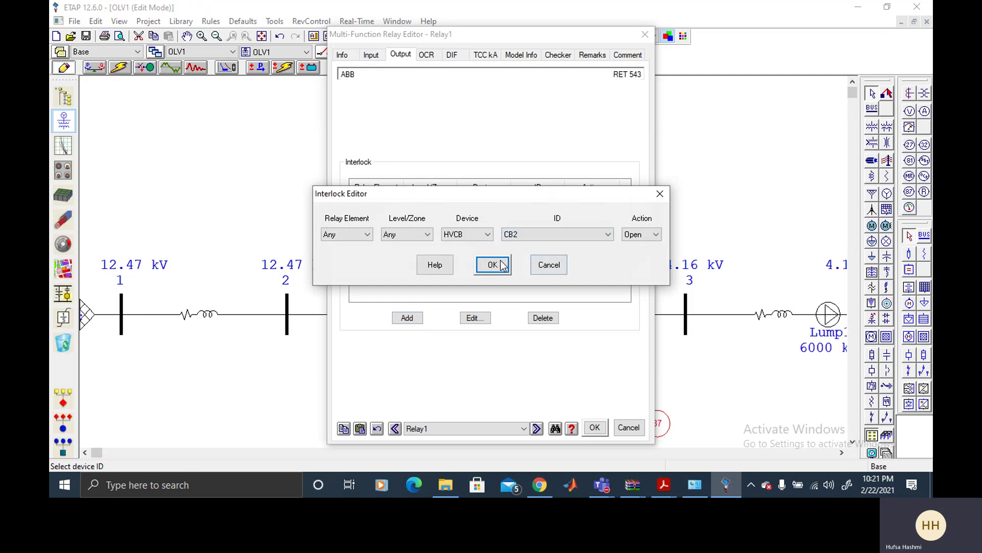
left_click(496, 264)
On Relay1's Input tab, set Dif-1 to CT1 and Dif-2 to CT2, then confirm with OK
left_click(372, 56)
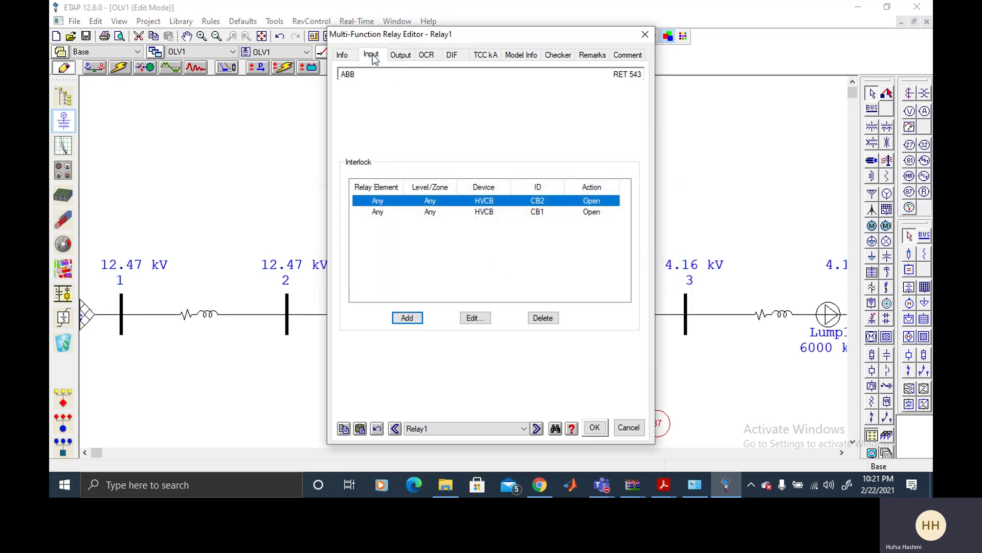
left_click(440, 248)
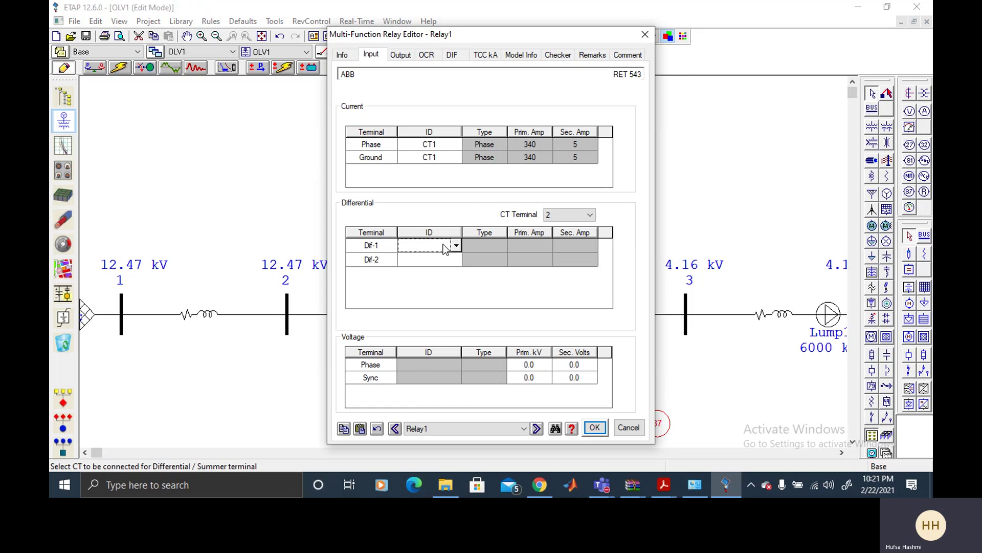
left_click(456, 246)
left_click(446, 257)
left_click(441, 260)
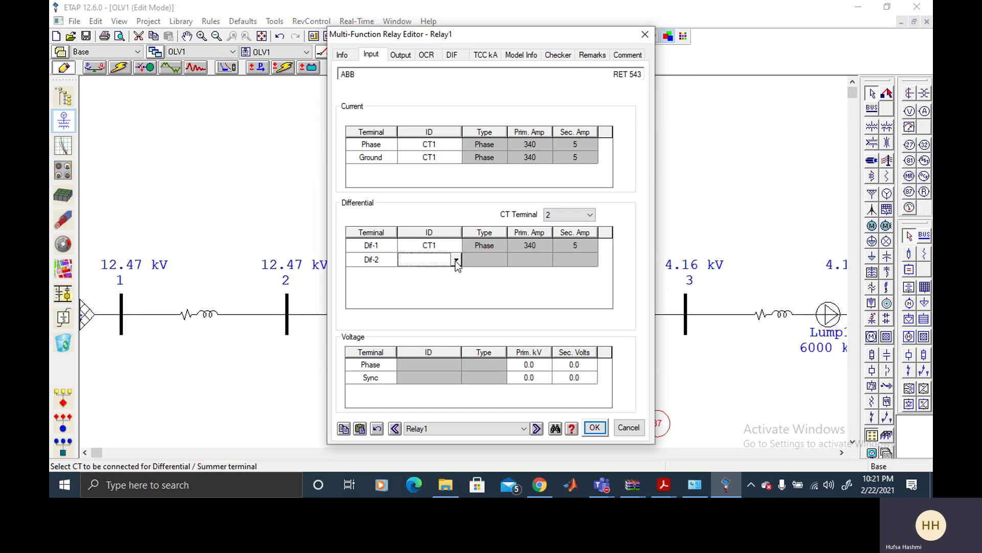
left_click(456, 259)
left_click(446, 280)
left_click(593, 429)
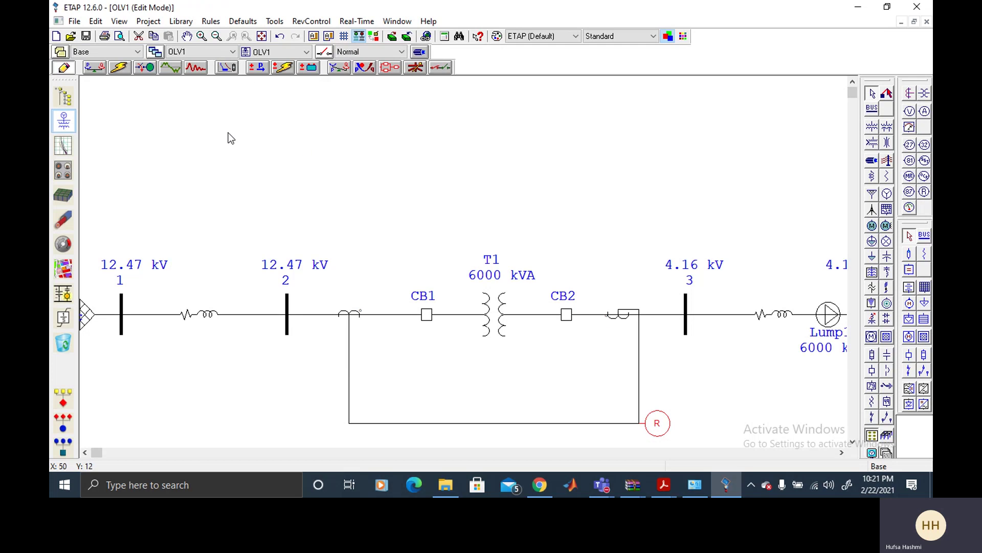
Run a Star sequence-of-operation study with a fault on transformer T1, keeping the default report name
left_click(227, 75)
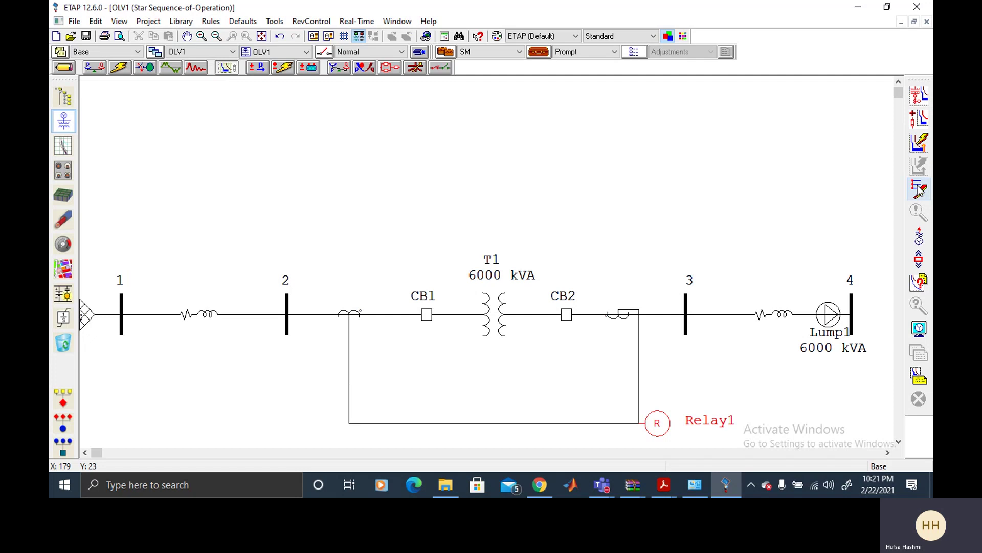
left_click_drag(919, 190, 481, 308)
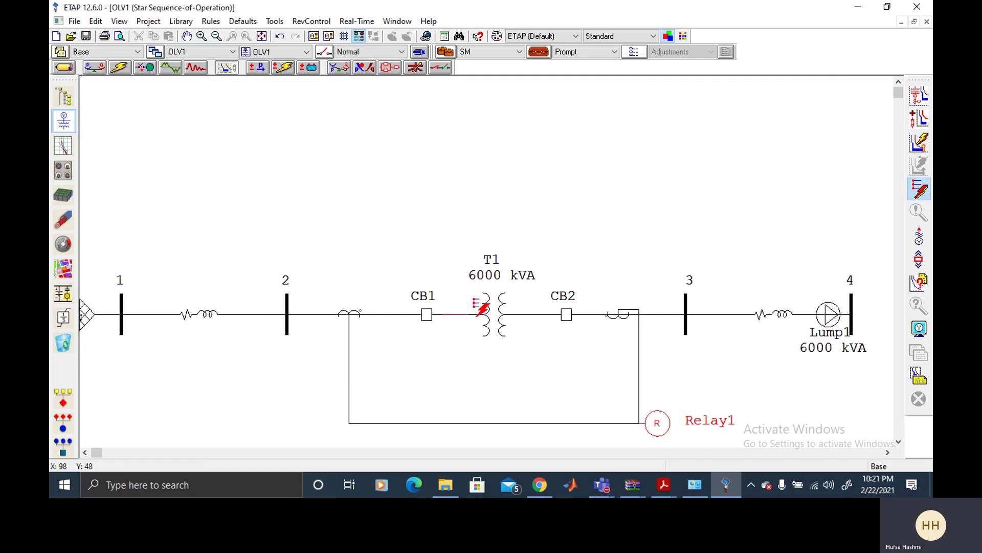
key("Return")
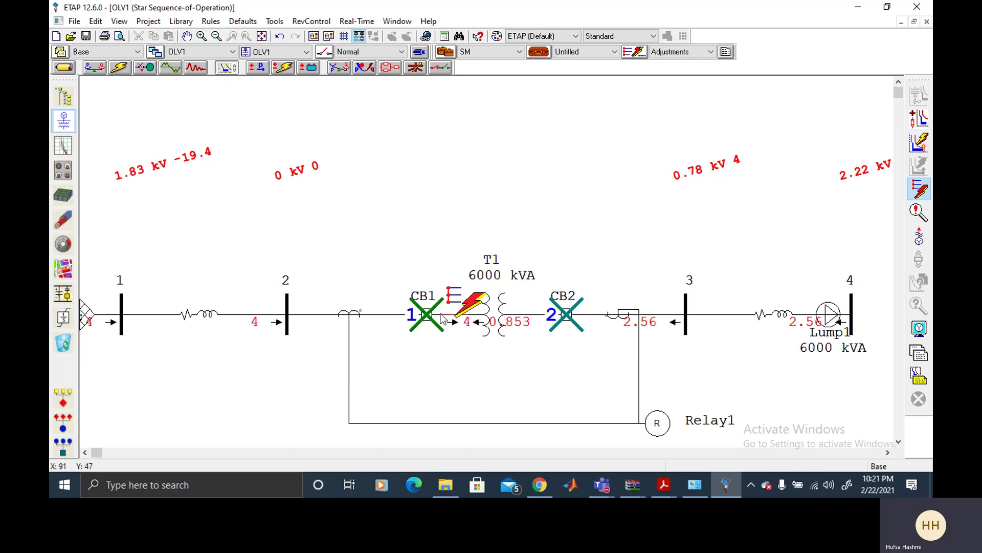
Switch back to Edit mode and nudge the source slightly left
left_click(59, 71)
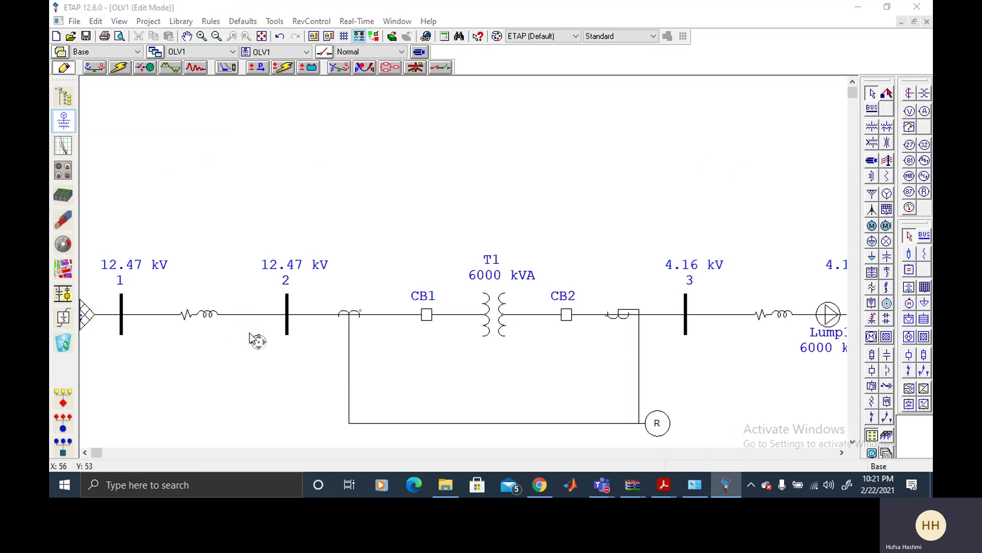
scroll(299, 353, "right", 2)
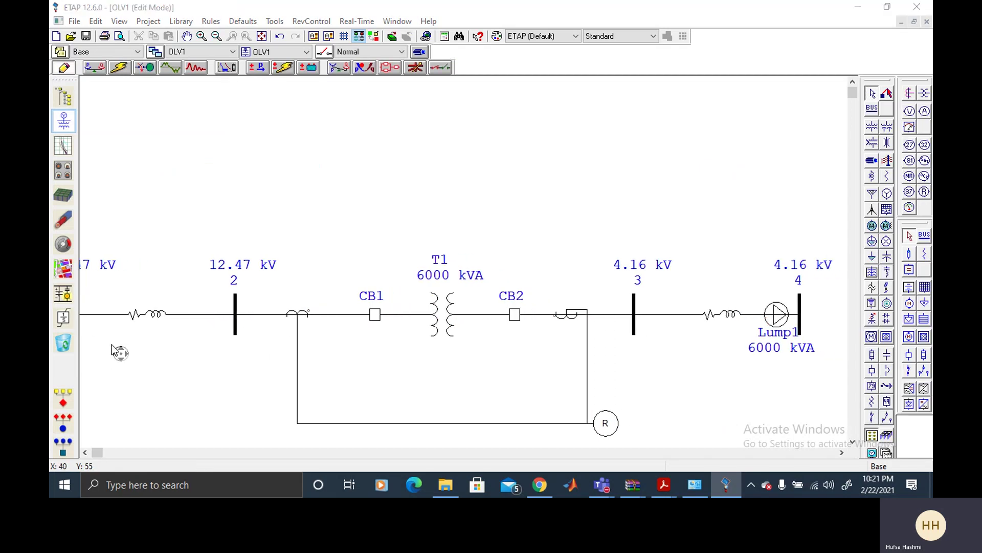
scroll(97, 356, "left", 2)
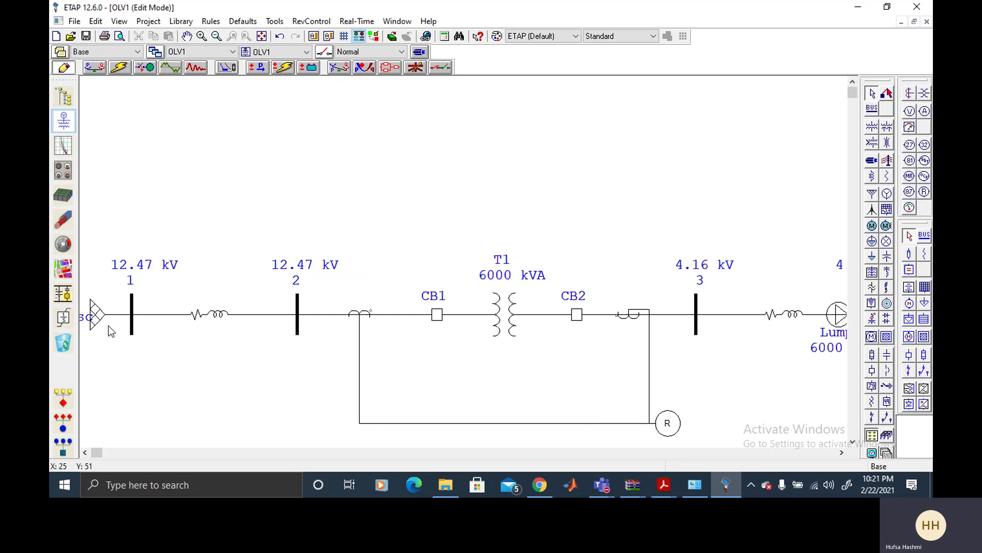
mouse_move(92, 314)
left_mouse_down()
mouse_move(115, 315)
mouse_move(88, 314)
left_mouse_up()
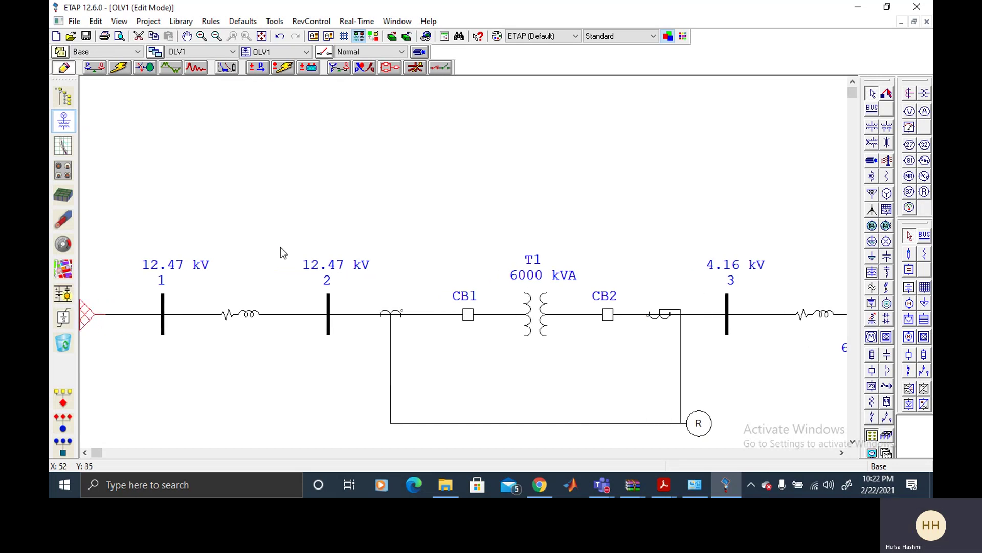
Shift bus 2, the impedance and the downstream group right, undoing the accidental upward move
left_click_drag(220, 249, 370, 361)
left_click_drag(246, 316, 287, 315)
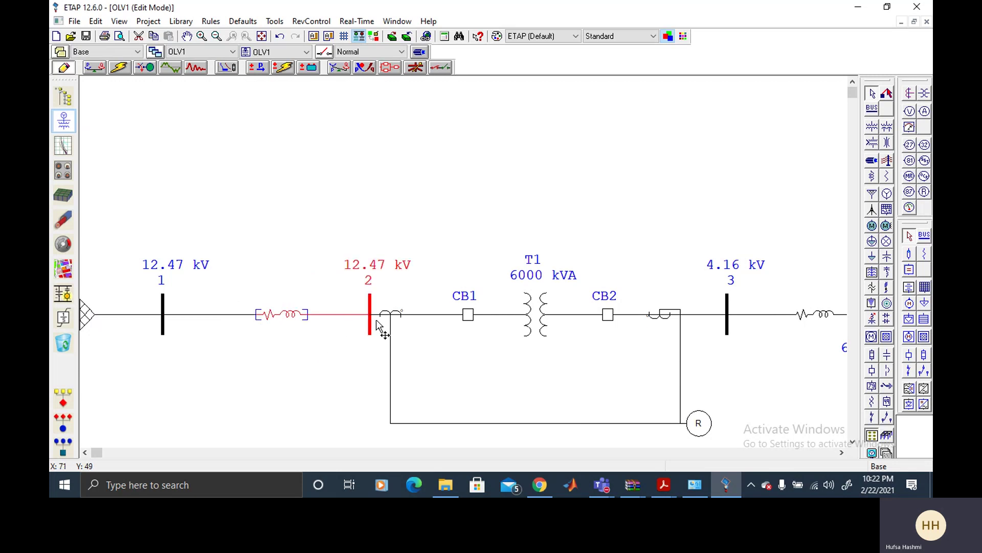
left_click_drag(240, 201, 753, 449)
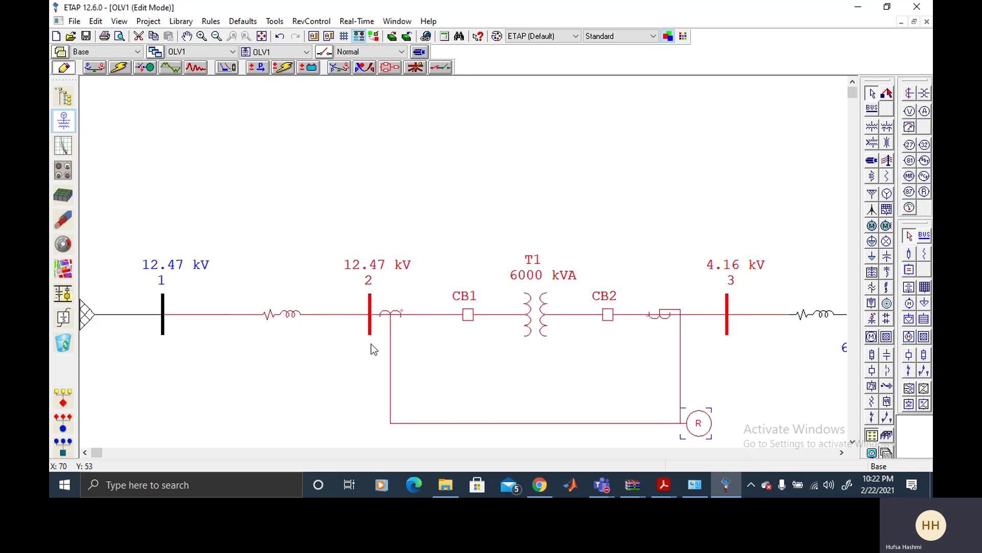
left_click_drag(274, 324, 306, 252)
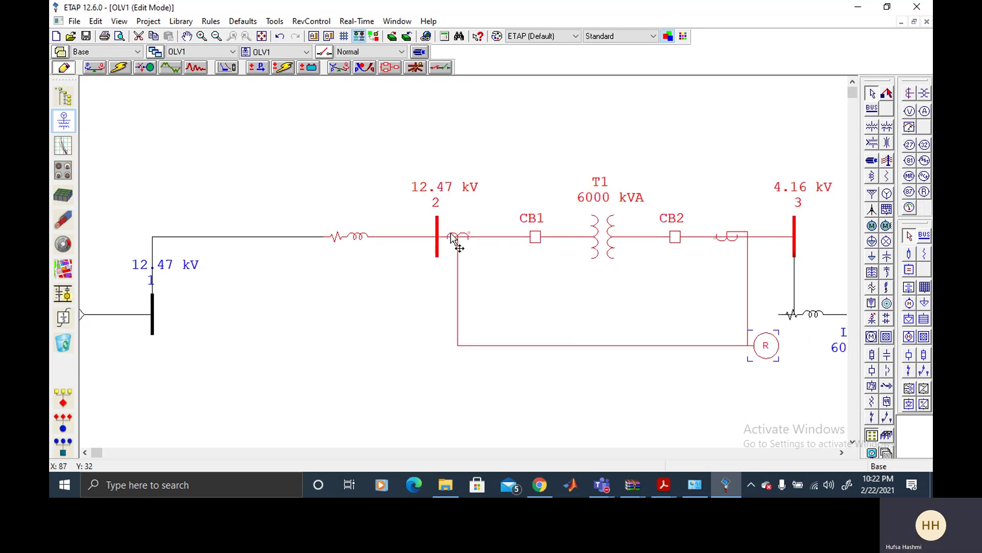
key("ctrl+z")
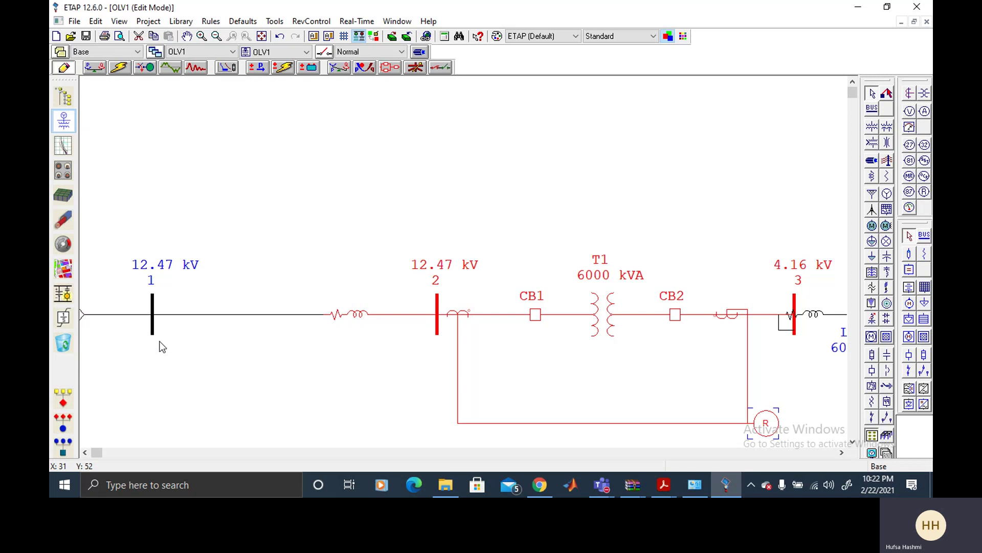
left_click(253, 379)
middle_click(174, 379)
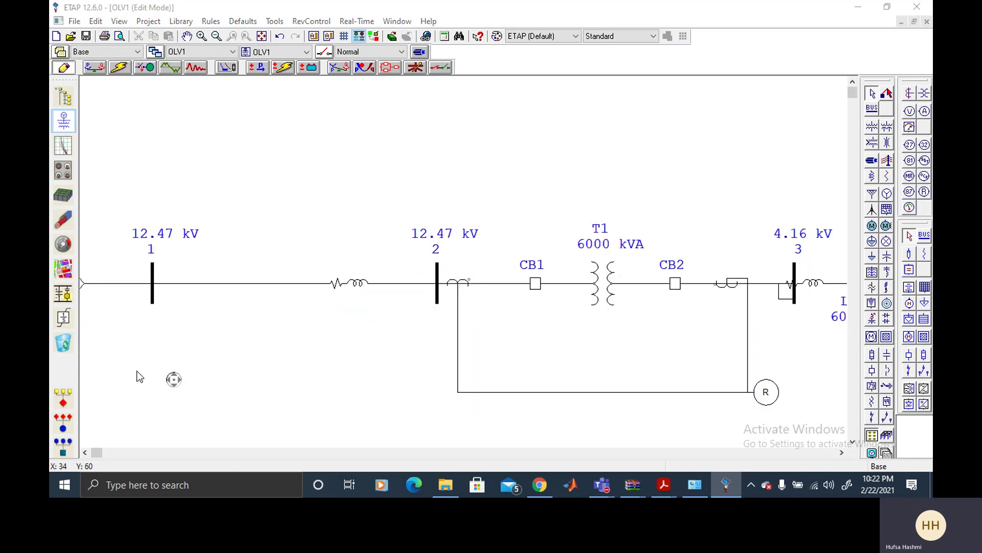
left_click(131, 343)
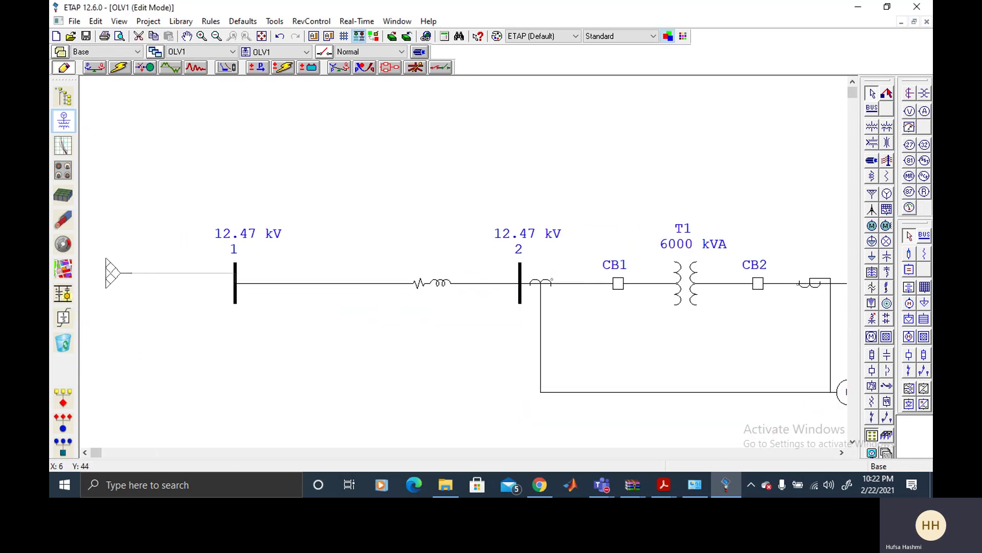
Place HV breakers CB3 and CB4 on either side of bus 1, with labels above them
left_click(872, 371)
left_click(202, 284)
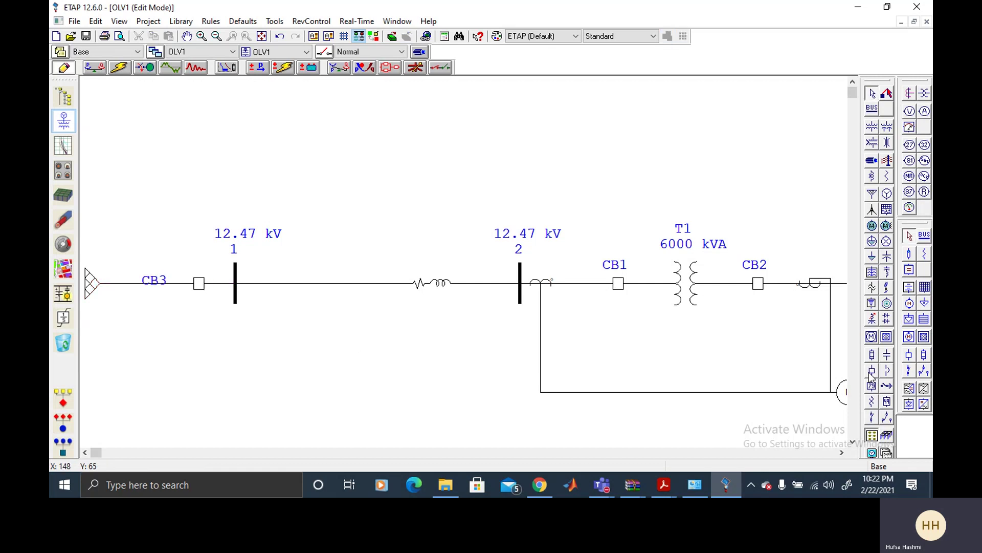
left_click(871, 371)
left_click(263, 285)
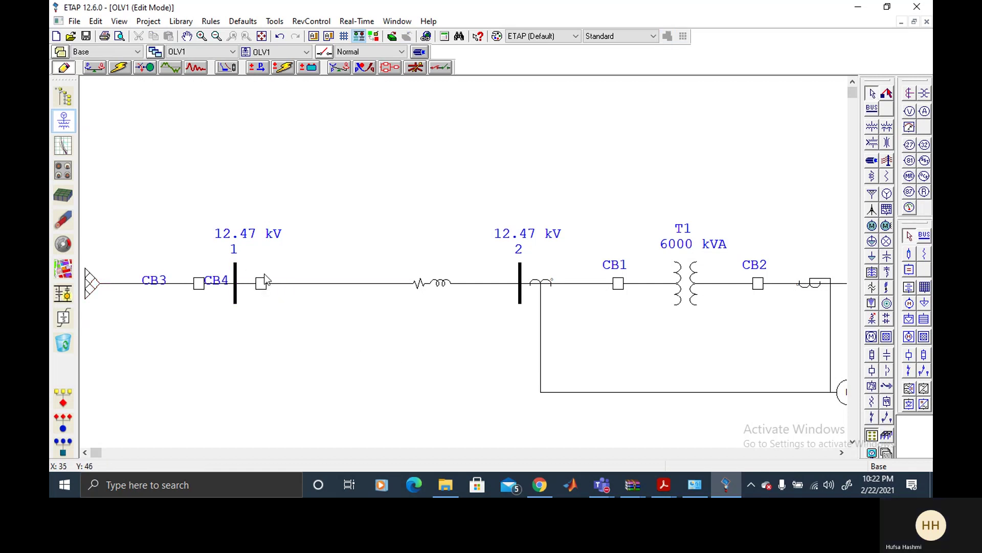
left_click_drag(221, 283, 263, 268)
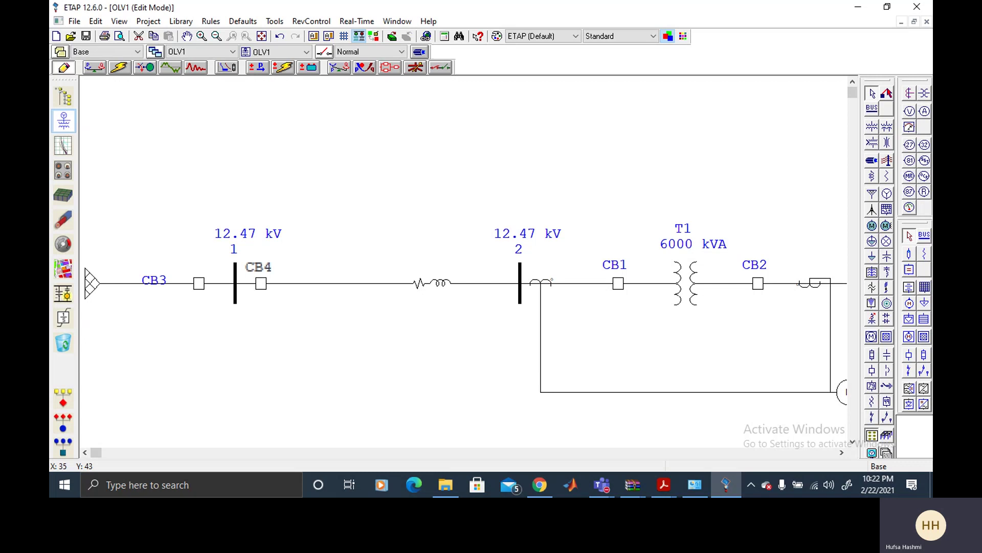
left_click_drag(160, 278, 201, 265)
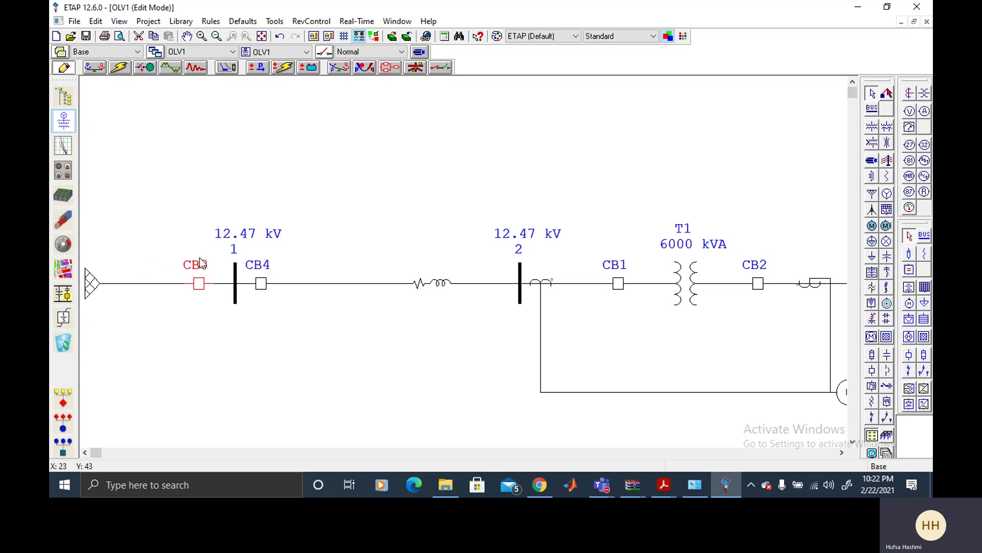
left_click(351, 363)
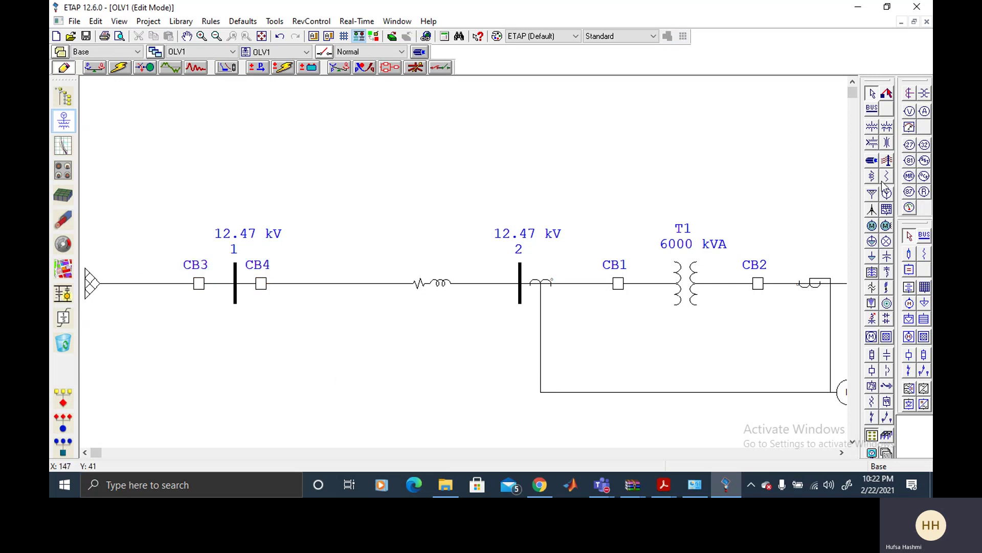
Place a current transformer left of CB3 and another right of CB4
left_click(910, 95)
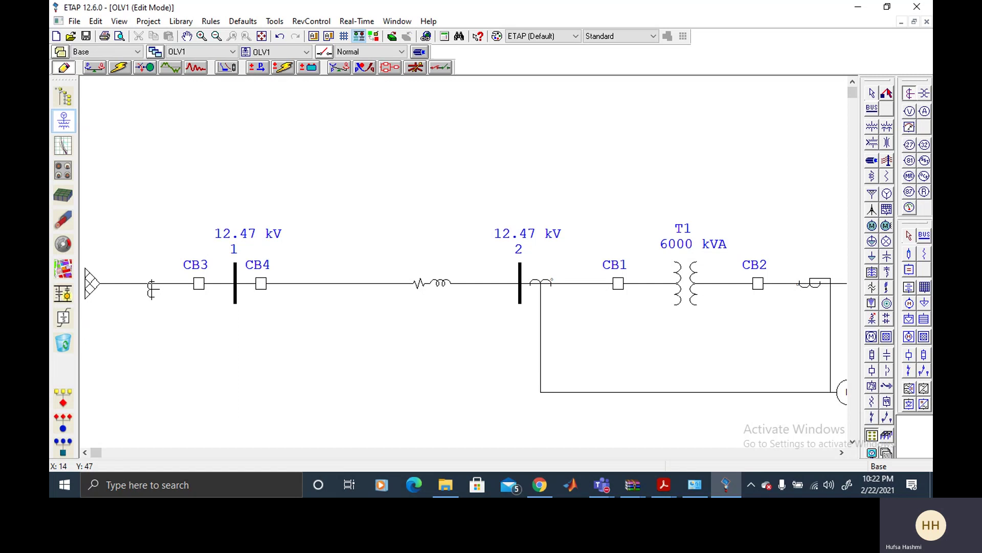
left_click(147, 283)
left_click(910, 95)
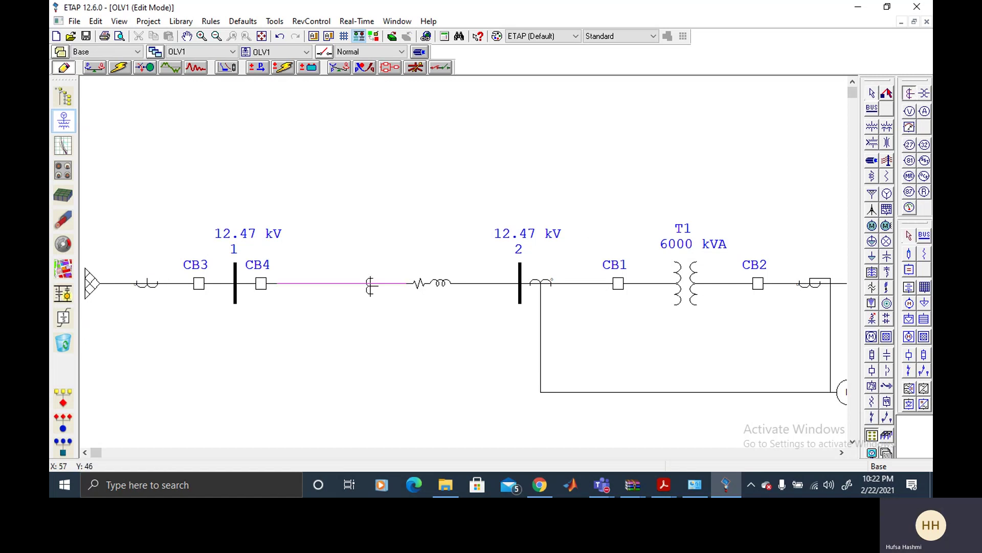
left_click(301, 284)
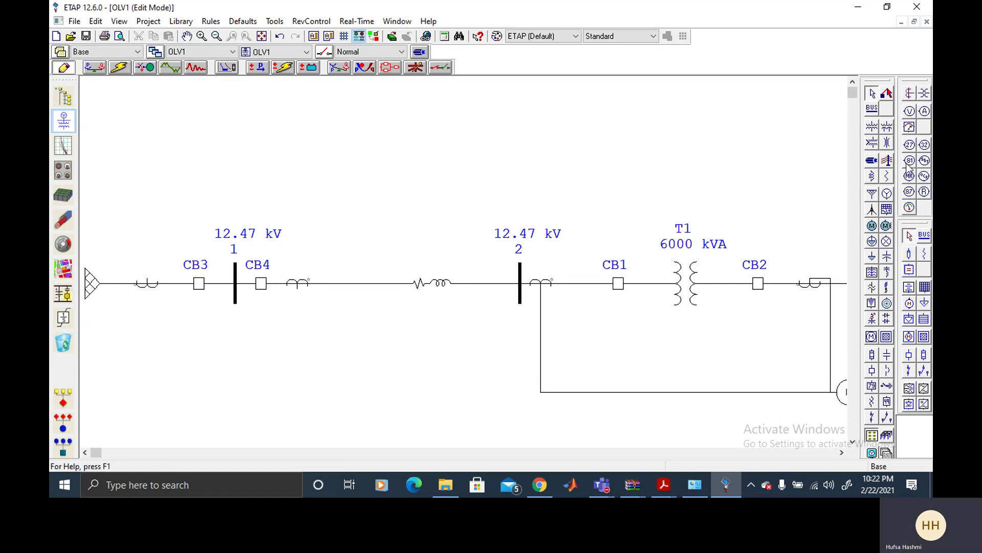
Place an 87 differential relay below bus 1 and wire it to both new CTs
left_click(909, 192)
left_click(244, 341)
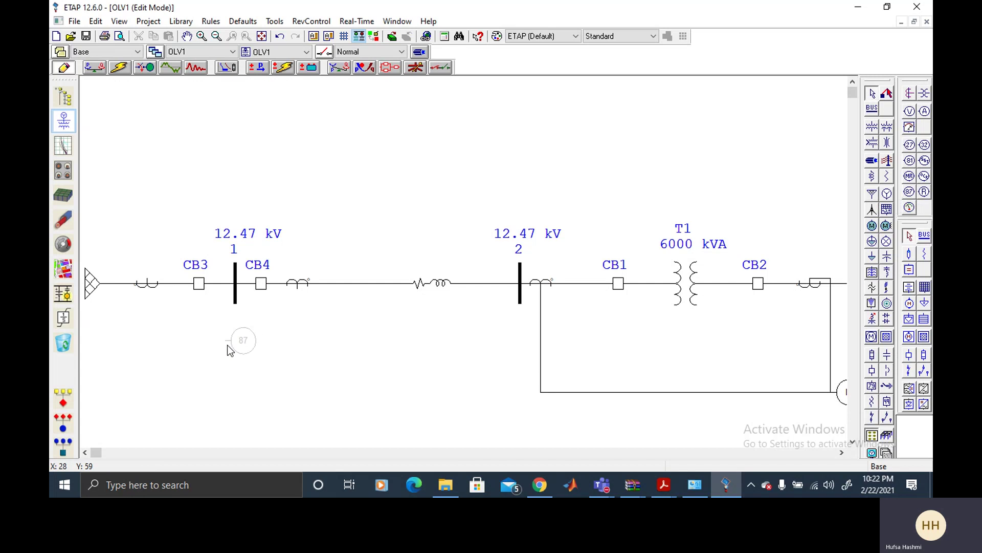
left_click_drag(225, 340, 147, 283)
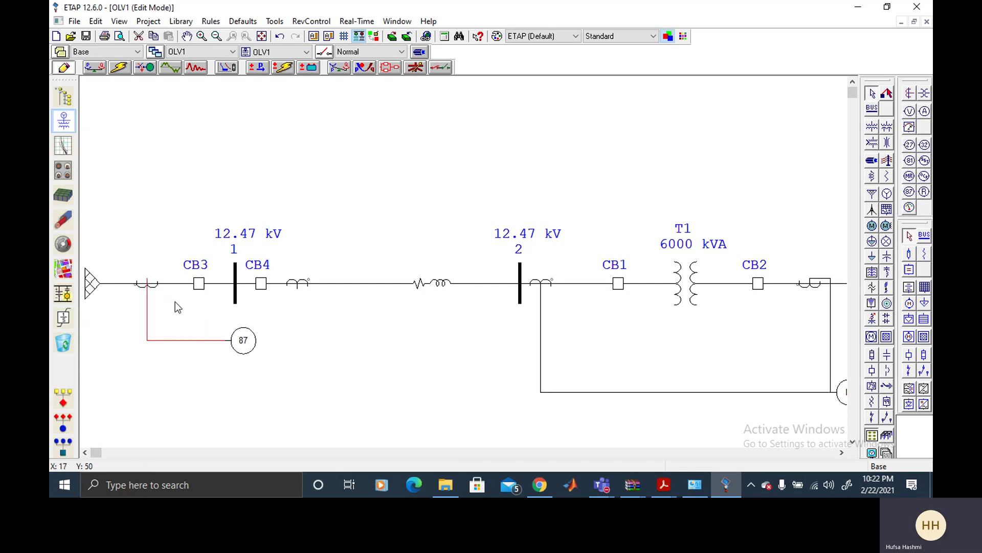
left_click_drag(298, 297, 298, 288)
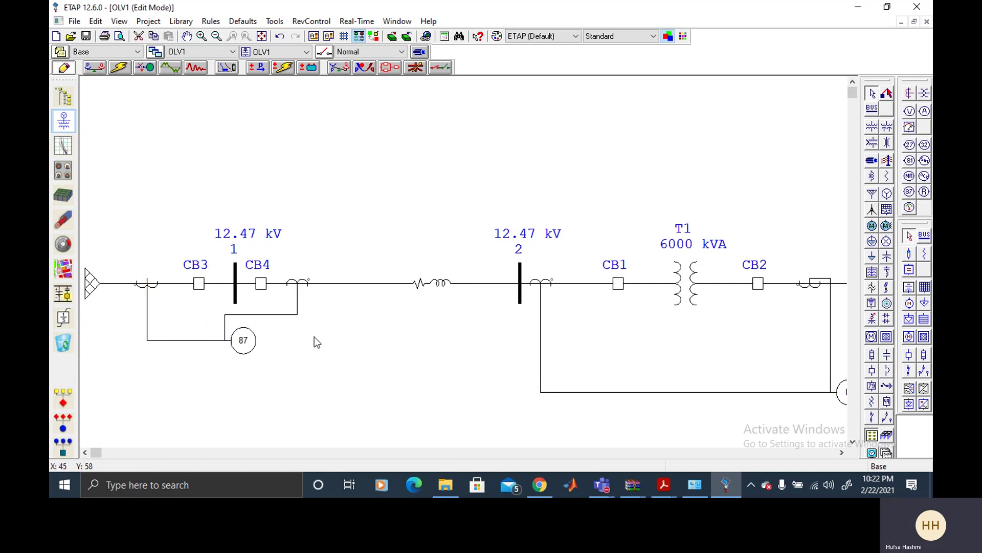
left_click(314, 337)
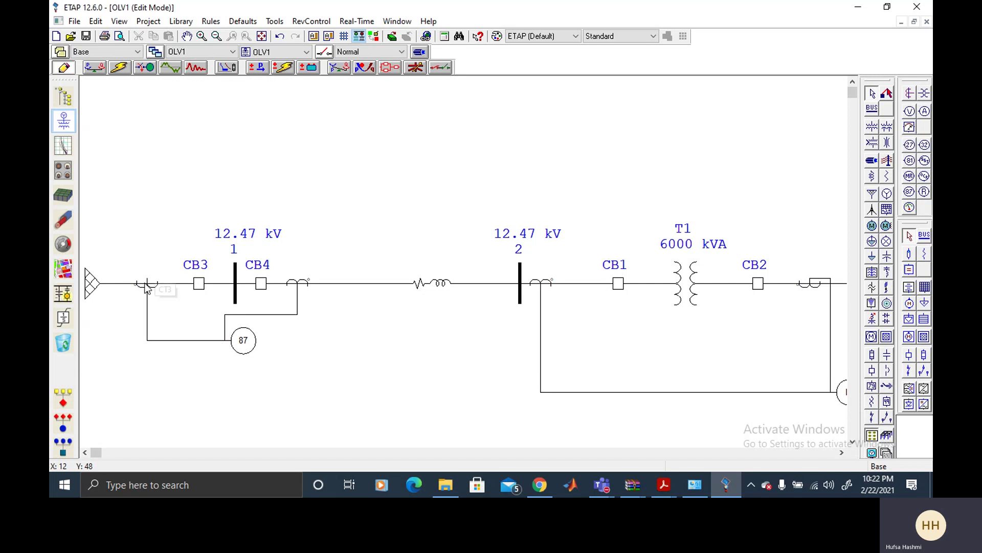
left_click_drag(243, 348, 254, 363)
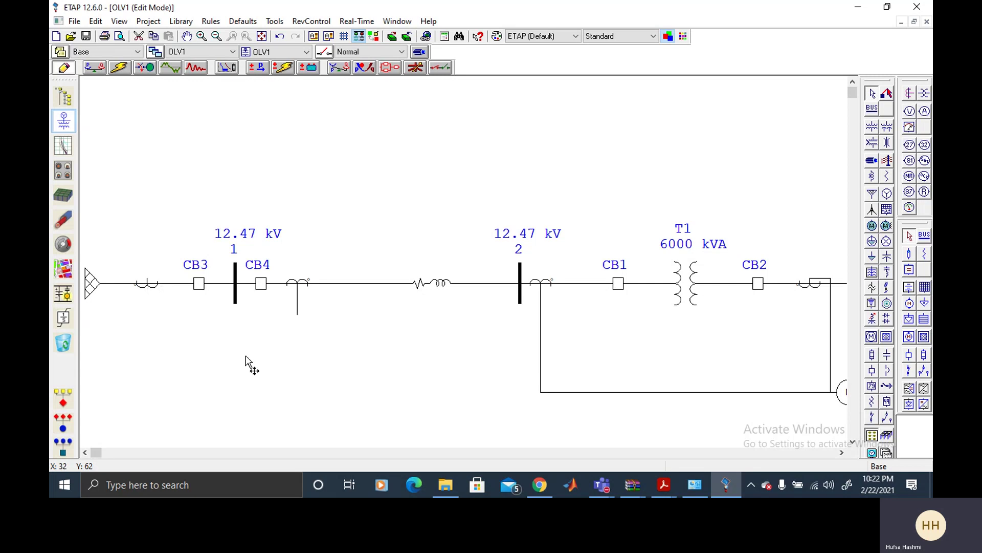
Run a load flow, showing 335.8 A through the bus-1 CTs and 12.336 kV at bus 2
left_click(94, 68)
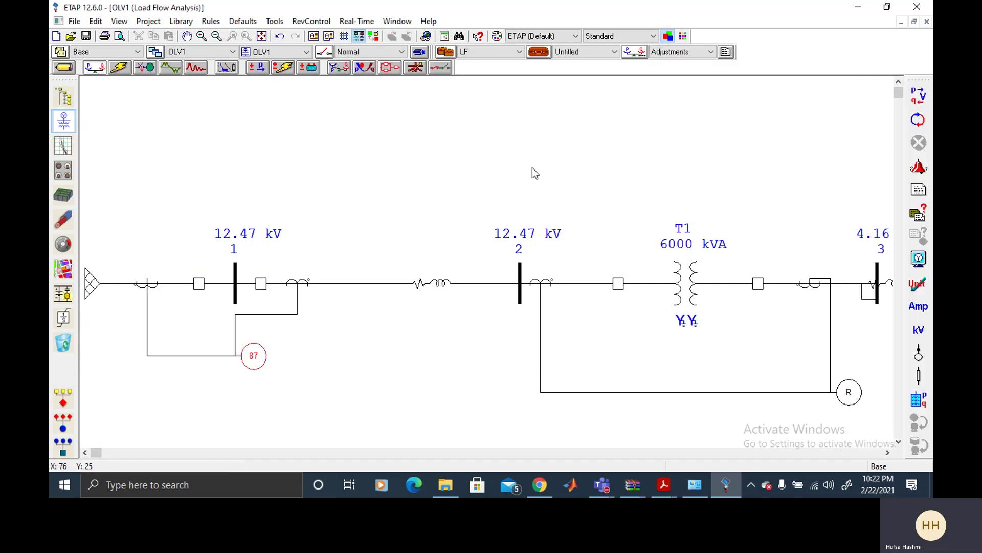
left_click(918, 95)
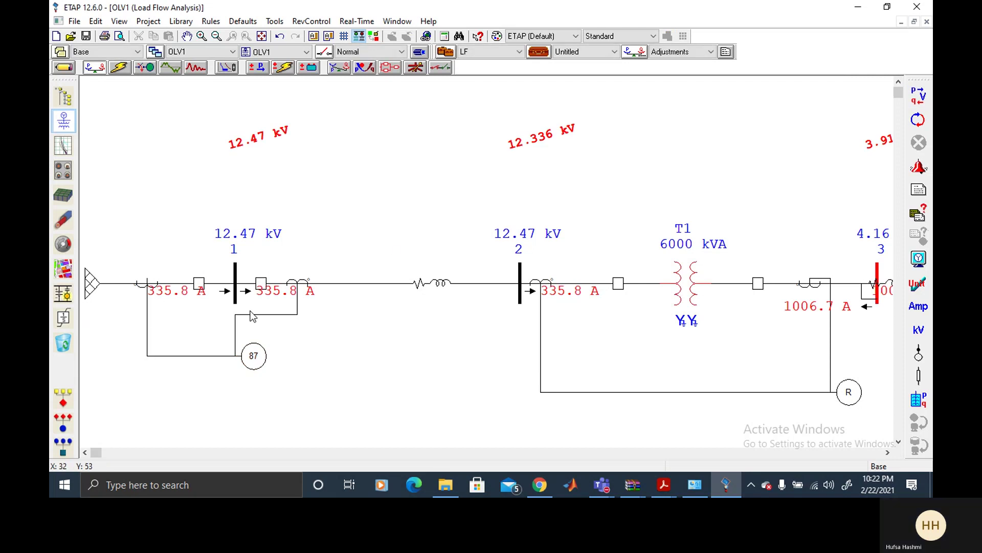
In Edit mode, give CT3 a 340:5 ratio with B-2 burden designation
left_click(63, 67)
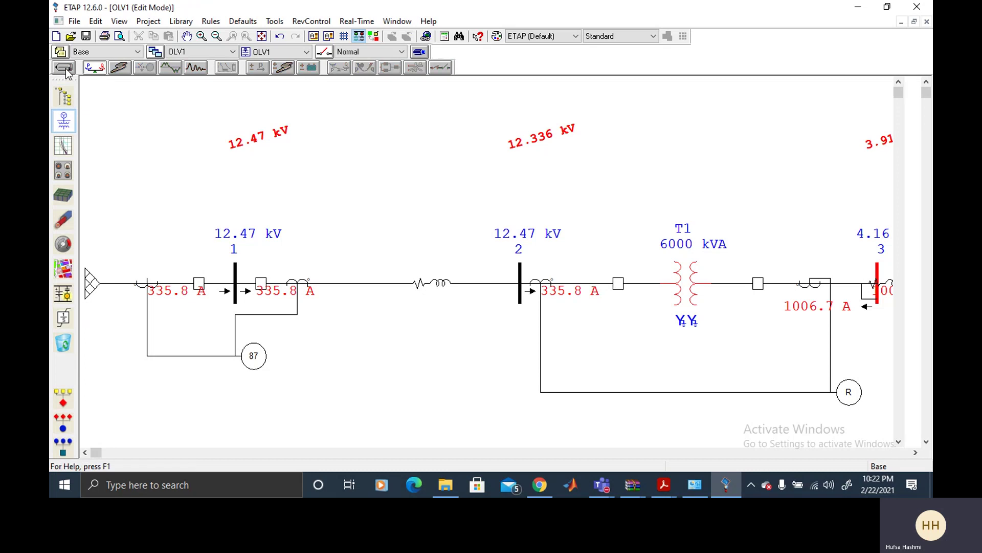
double_click(147, 282)
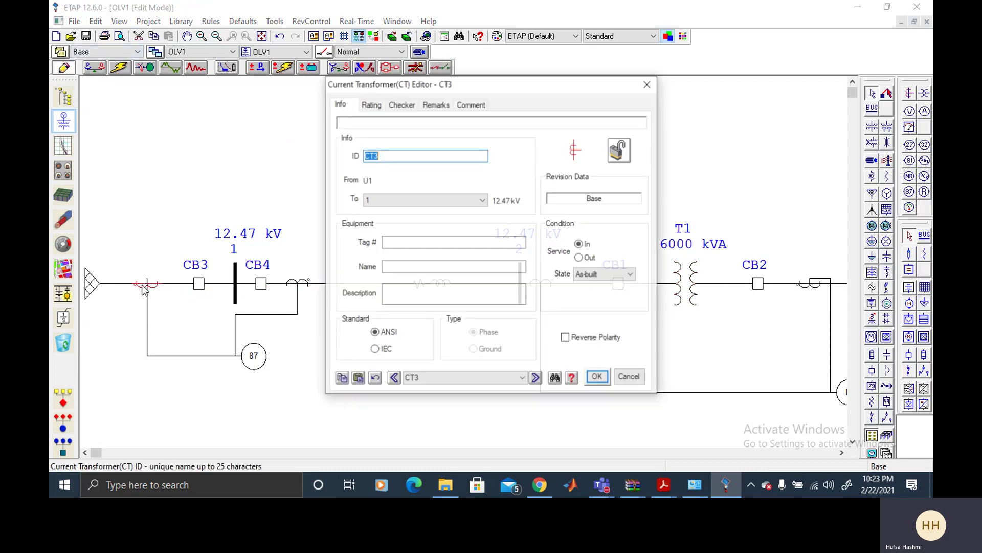
left_click(372, 107)
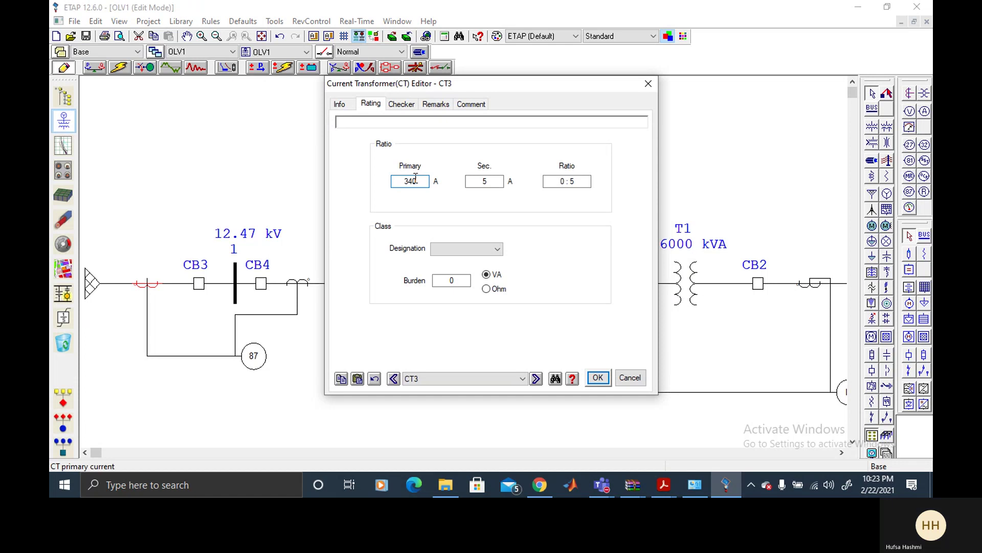
left_click(476, 247)
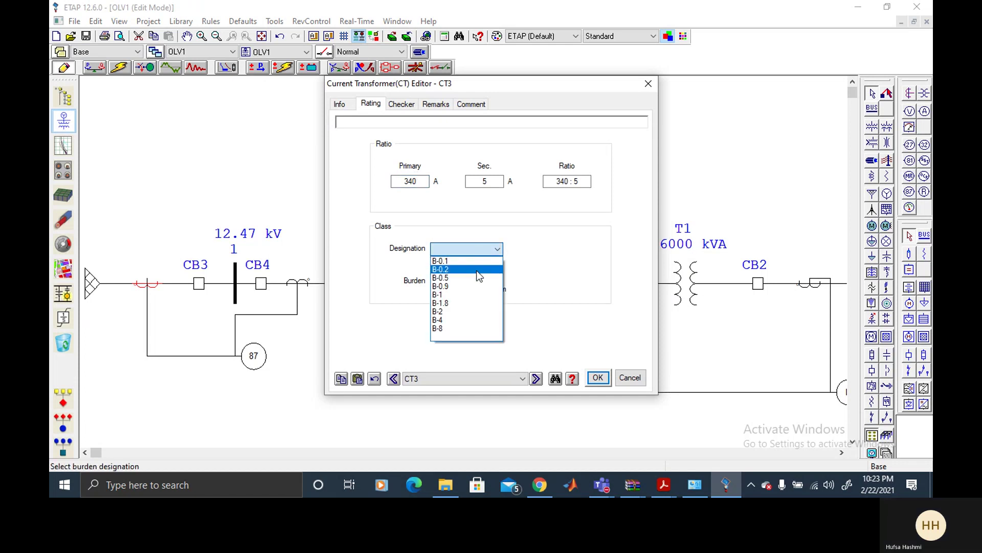
left_click(475, 310)
left_click(598, 379)
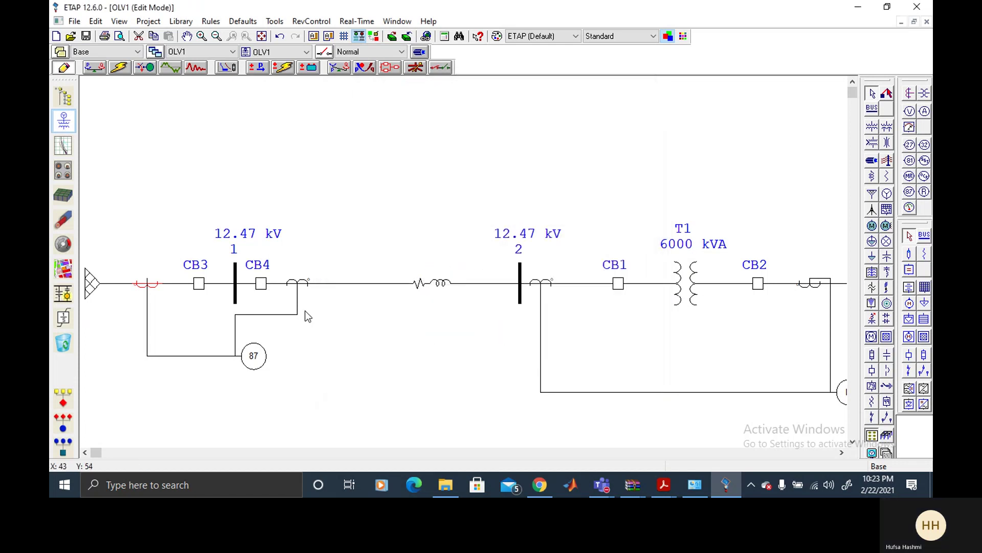
Give CT4 the same 340:5 ratio and B-2 burden designation
double_click(289, 282)
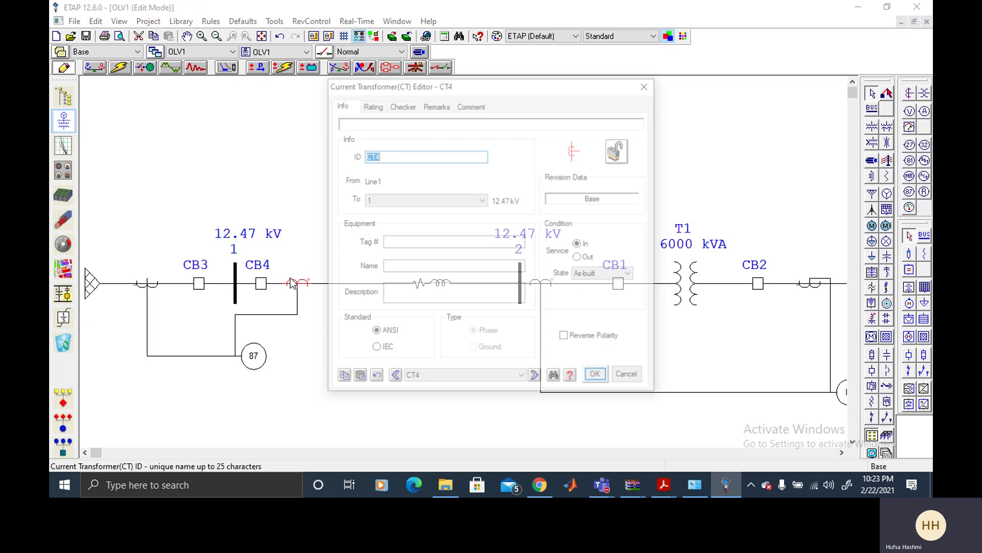
left_click(369, 105)
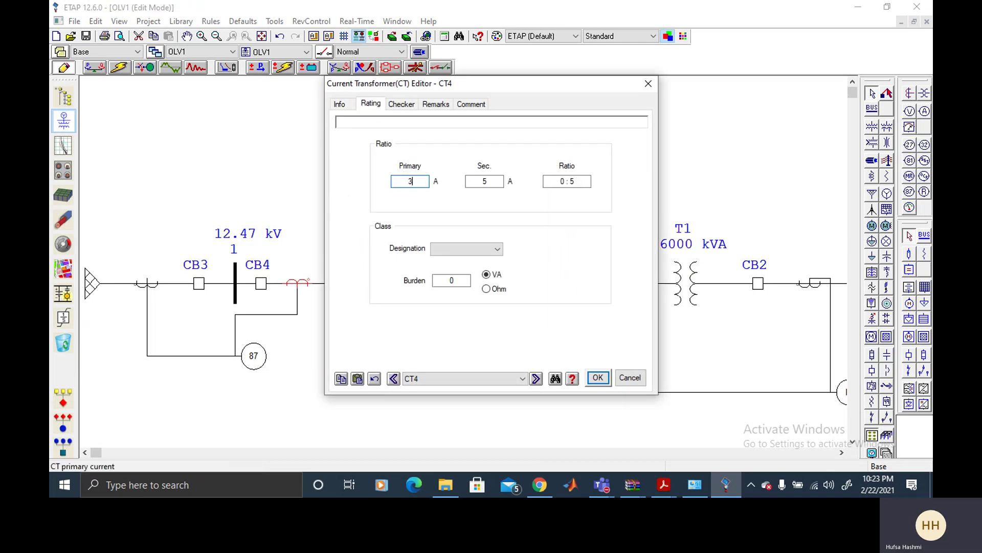
key("BackSpace")
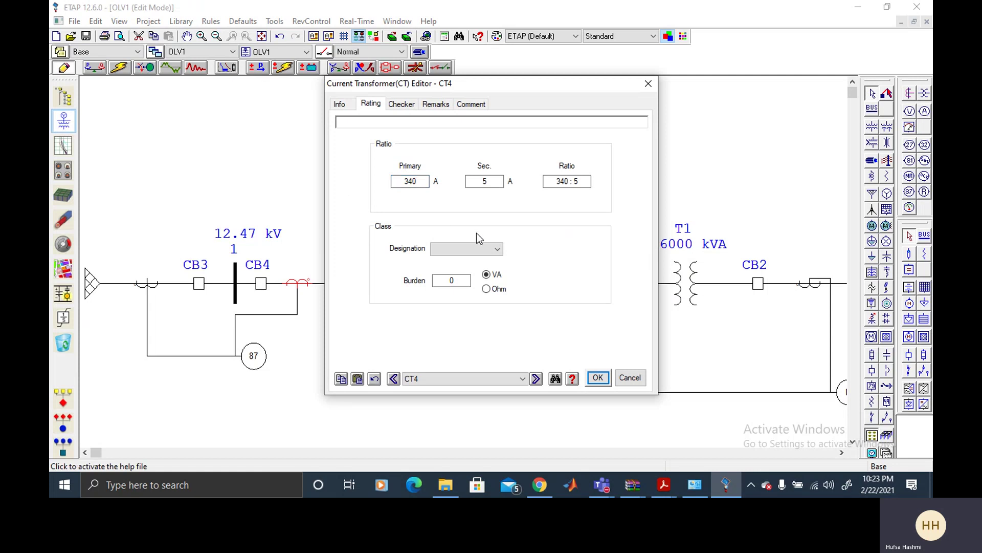
left_click(479, 249)
left_click(475, 312)
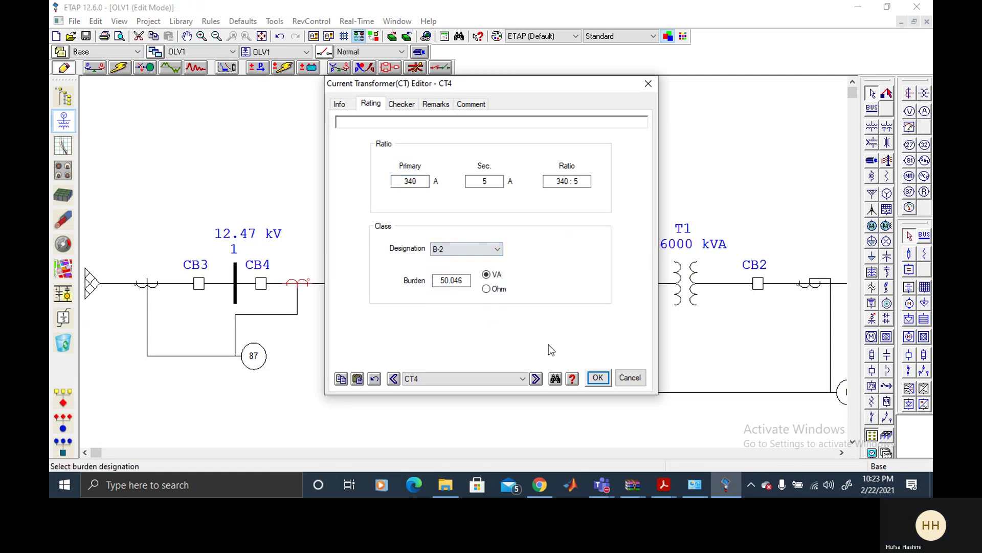
left_click(597, 378)
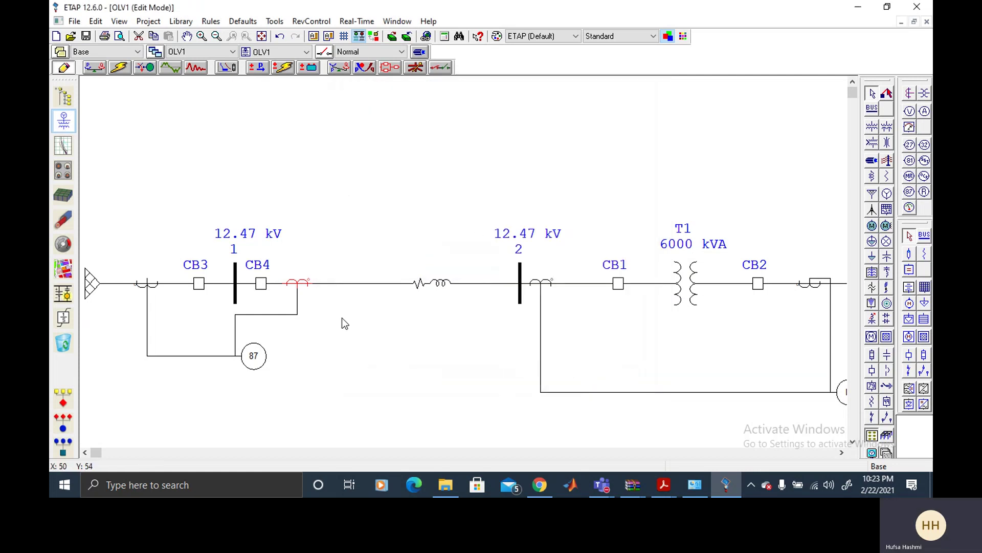
Set the 87 relay's model to ABB RET 543 from the relay library
double_click(253, 356)
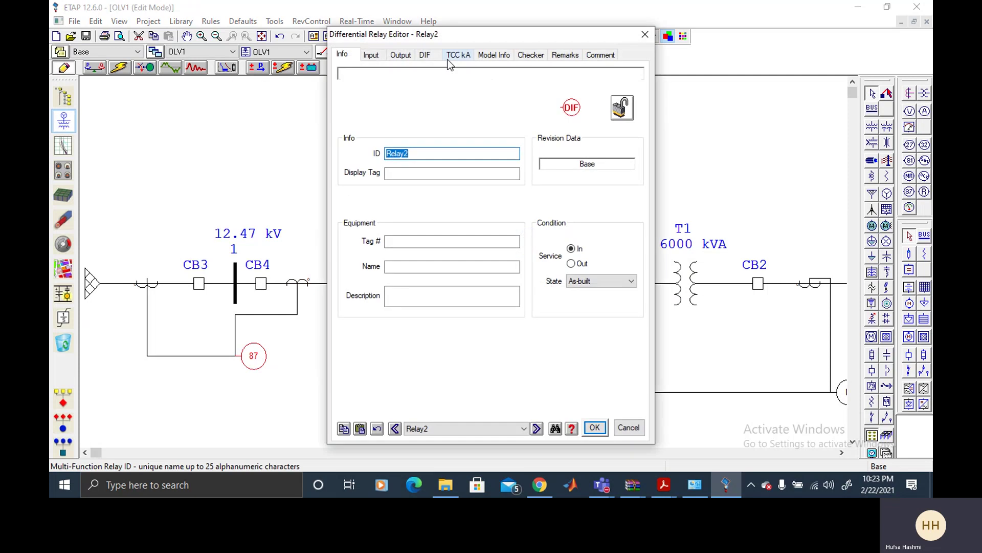
left_click(425, 56)
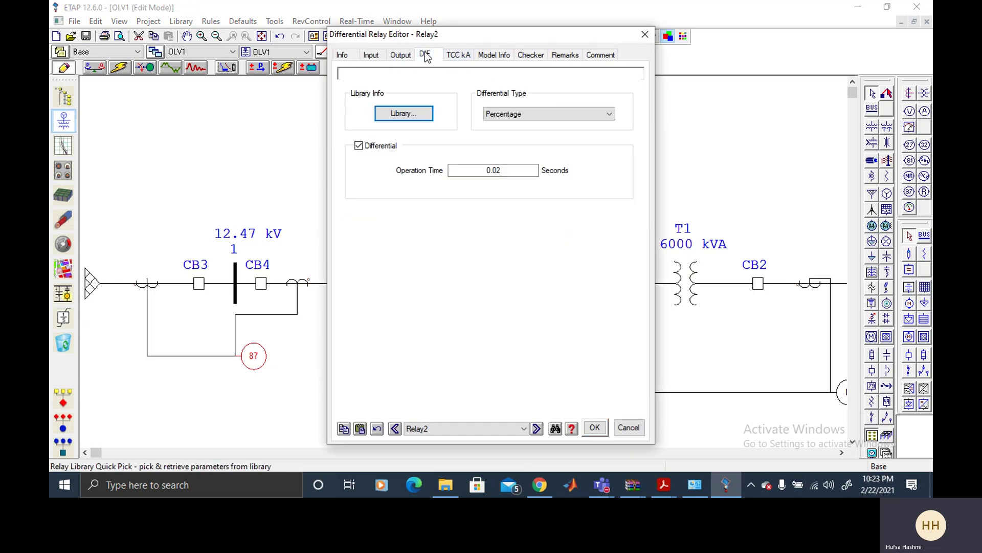
left_click(417, 118)
mouse_move(451, 283)
left_mouse_down()
mouse_move(453, 309)
mouse_move(452, 297)
left_mouse_up()
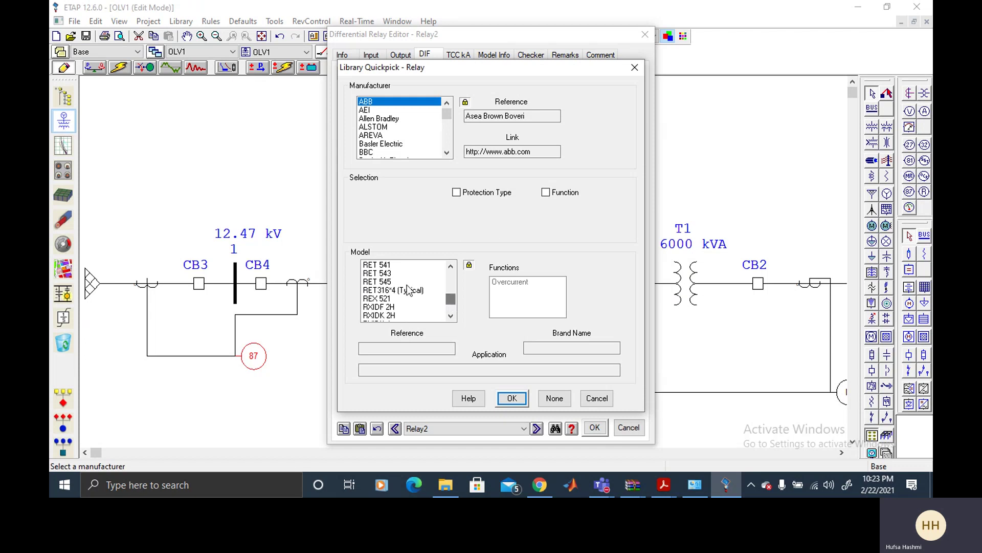
left_click(379, 273)
left_click(512, 398)
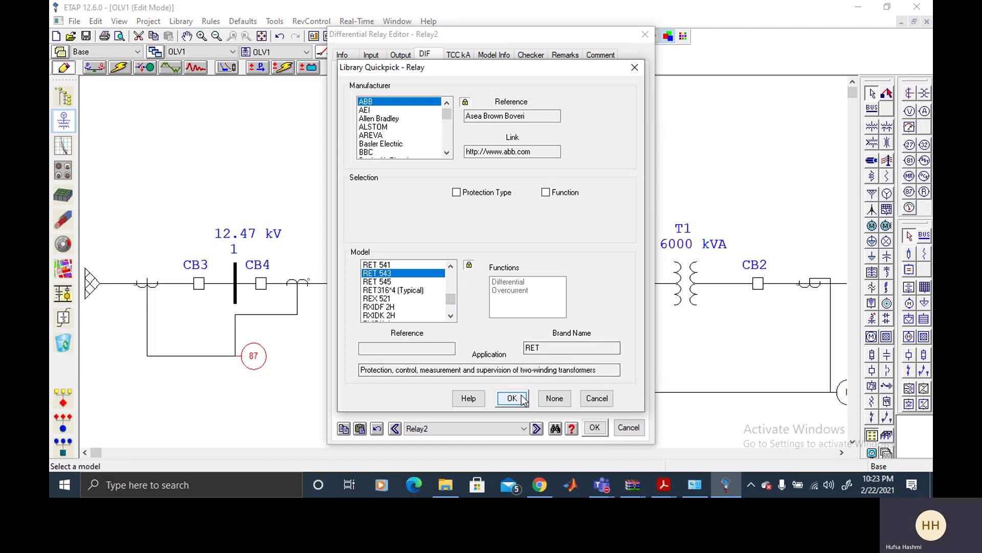
Disable the relay's phase, neutral and ground time-overcurrent and ground instantaneous elements
left_click(426, 55)
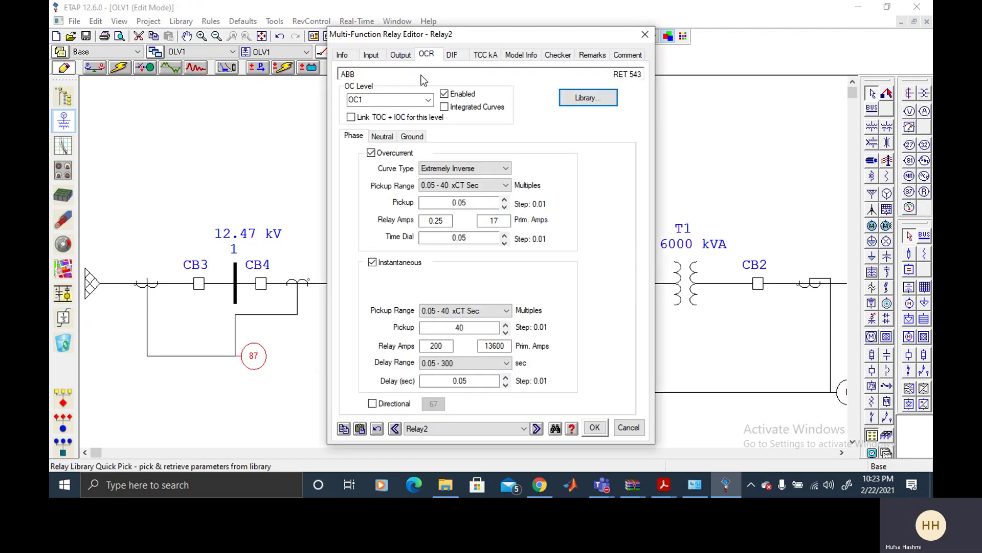
left_click(370, 153)
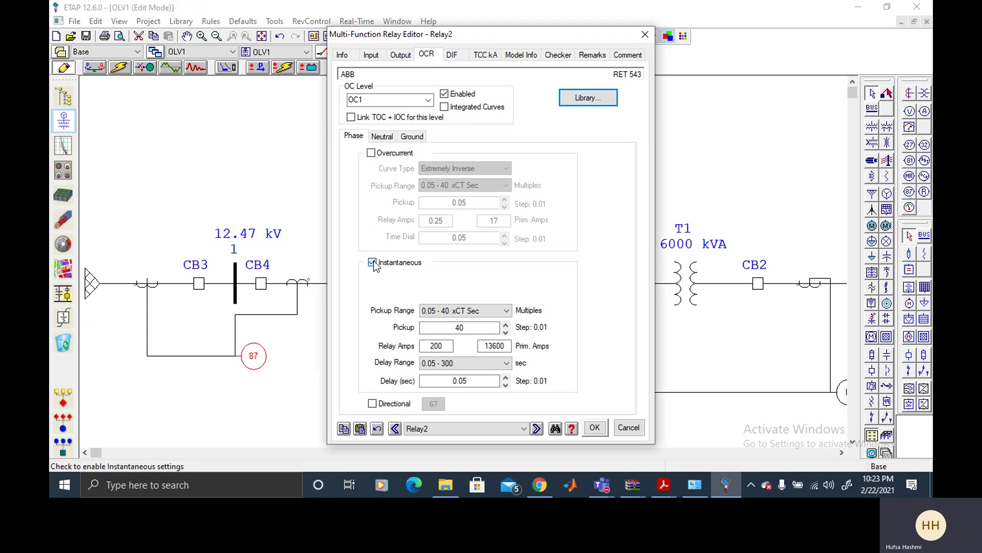
left_click(382, 136)
left_click(371, 153)
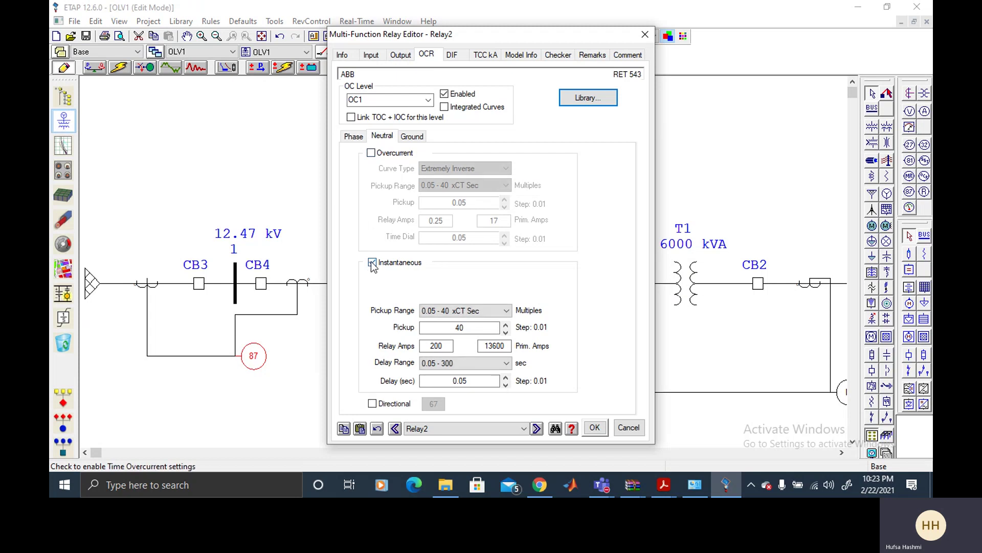
left_click(411, 136)
left_click(371, 153)
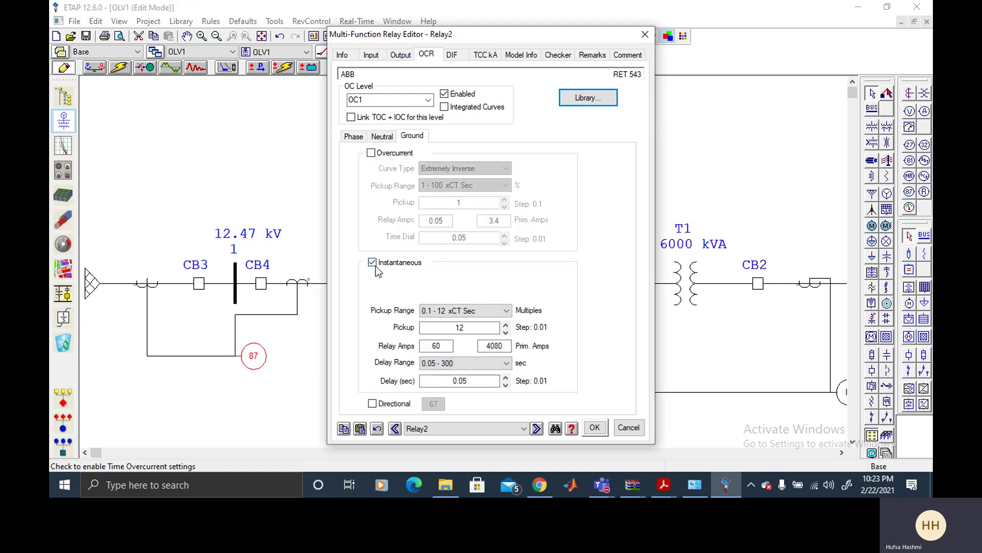
left_click(372, 262)
Add Open output interlocks to Relay2 for HVCB CB3 and HVCB CB4
left_click(400, 55)
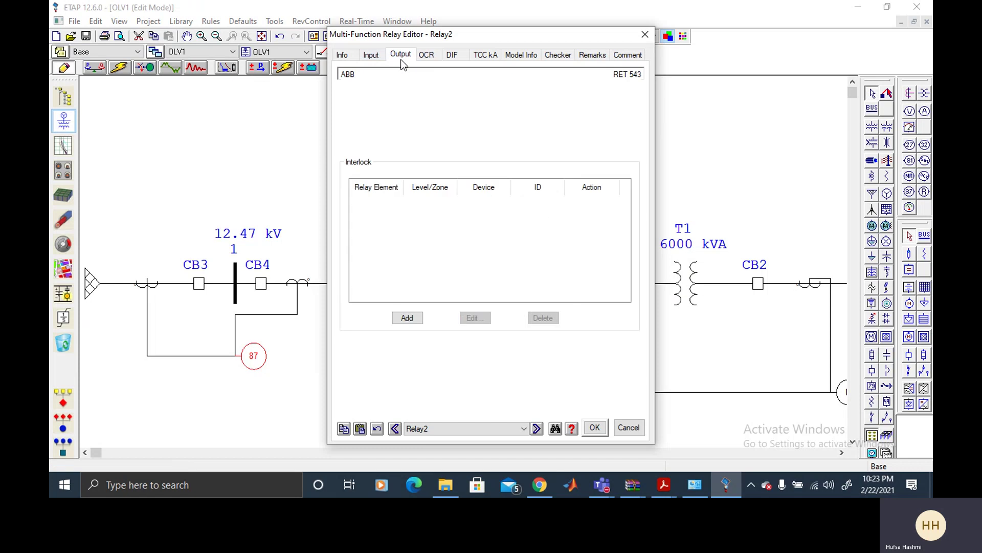
left_click(408, 318)
left_click(552, 234)
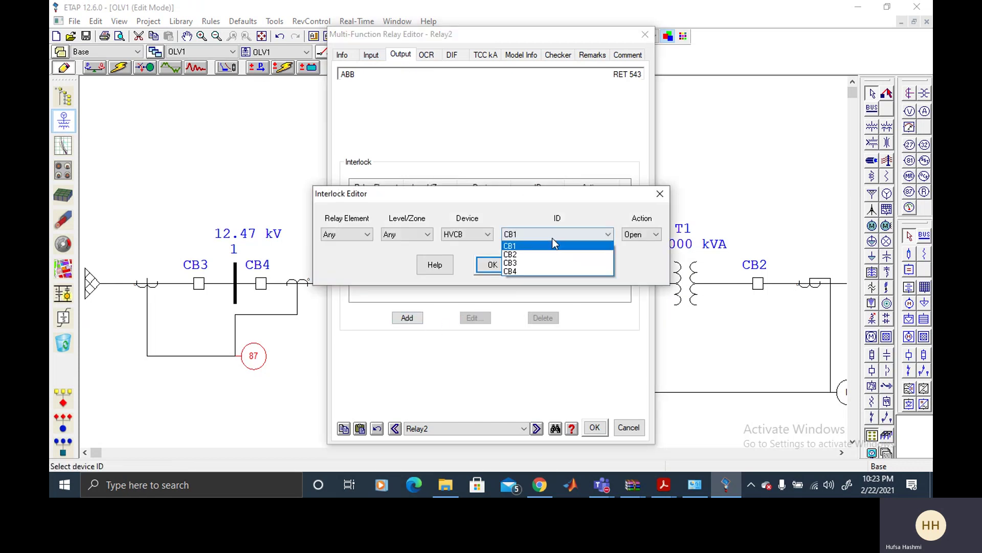
left_click(547, 262)
left_click(493, 266)
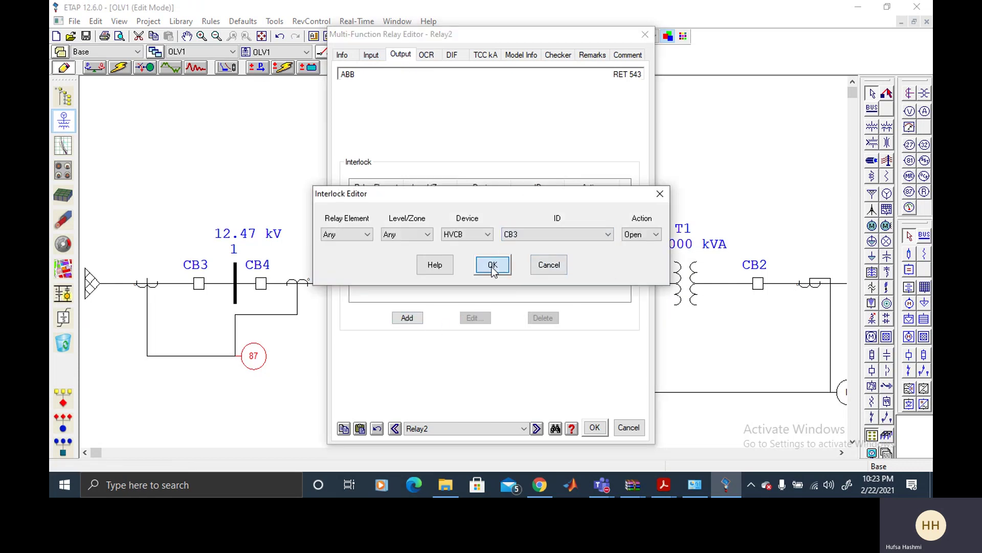
left_click(407, 318)
left_click(541, 236)
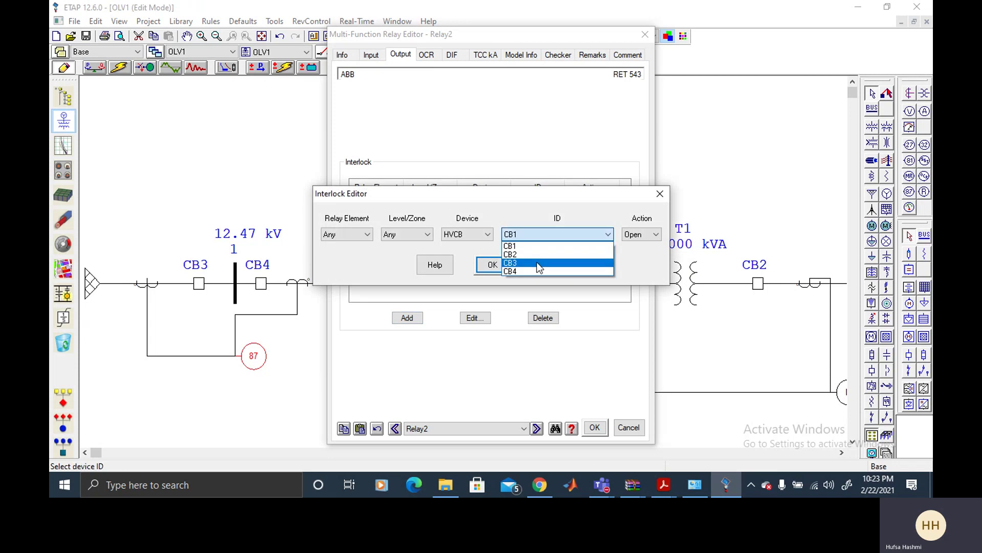
left_click(539, 269)
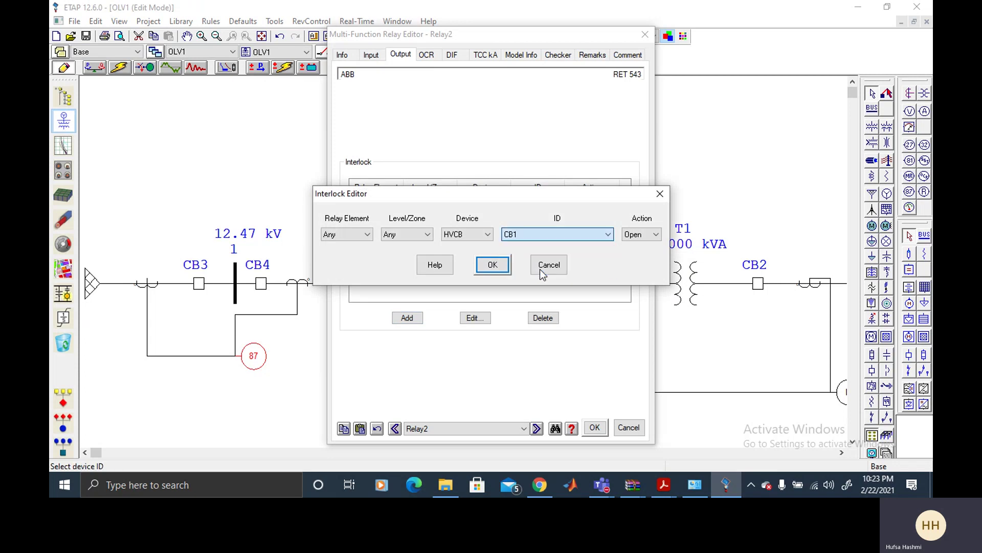
left_click(492, 266)
Set Relay2's Dif-1 input to CT3 and Dif-2 to CT4, then confirm with OK
left_click(372, 55)
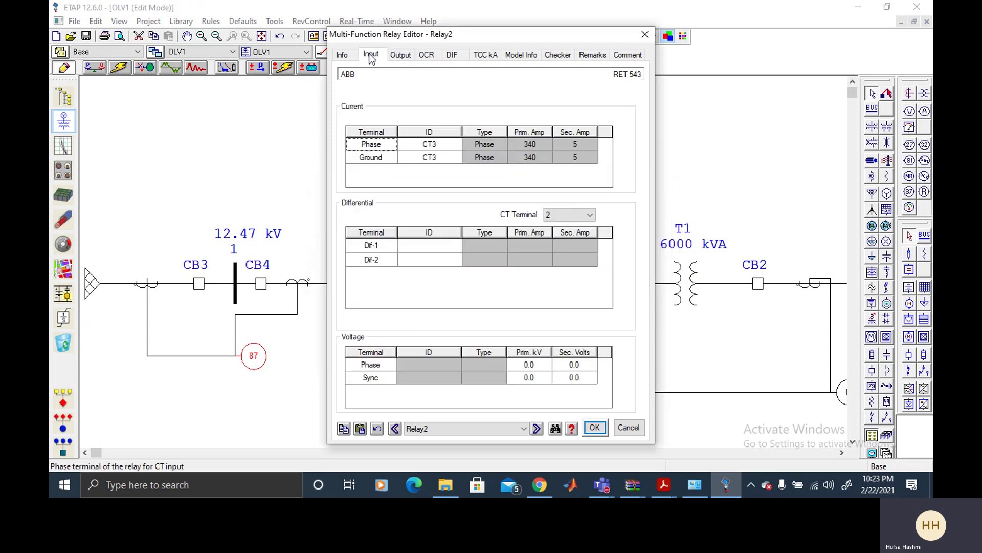
left_click(436, 256)
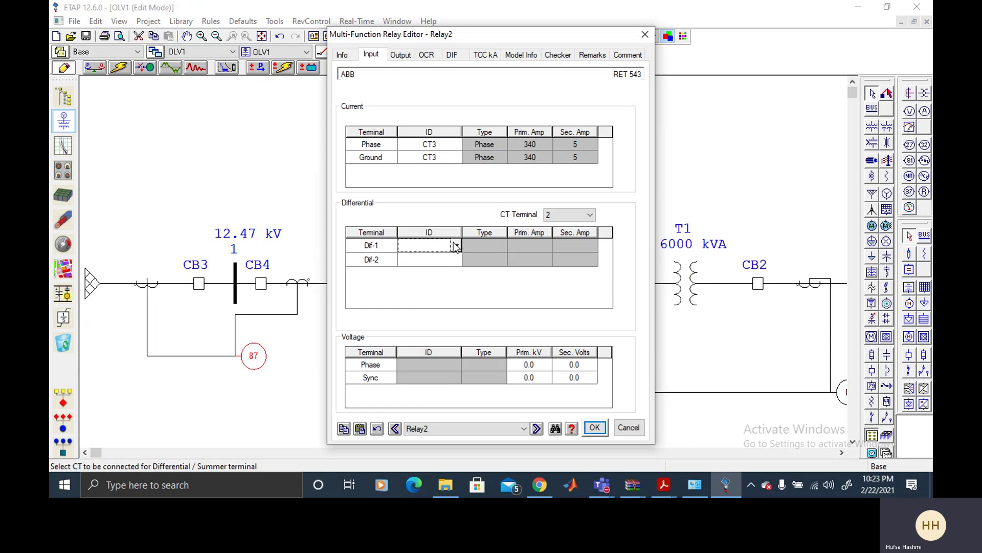
left_click(456, 246)
left_click(434, 258)
left_click(456, 260)
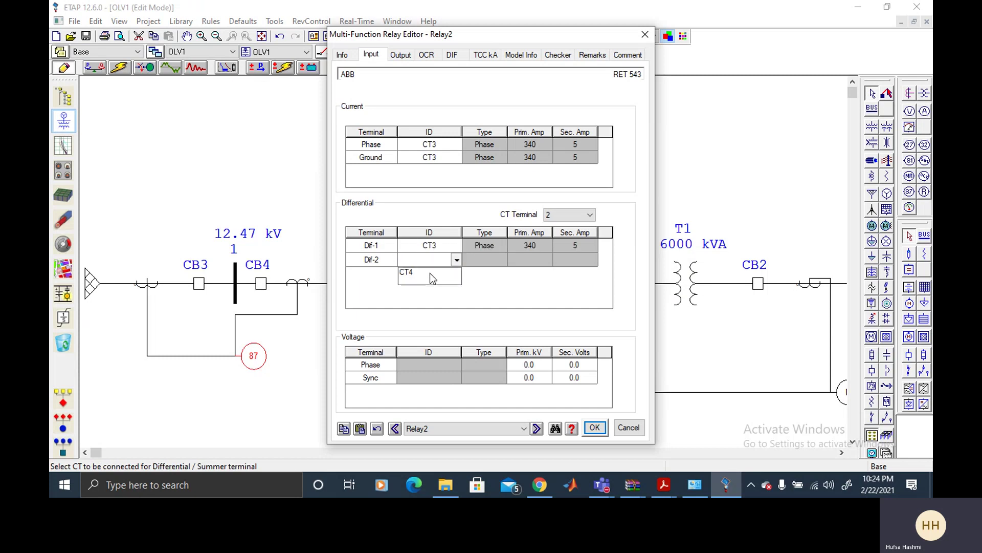
left_click(595, 428)
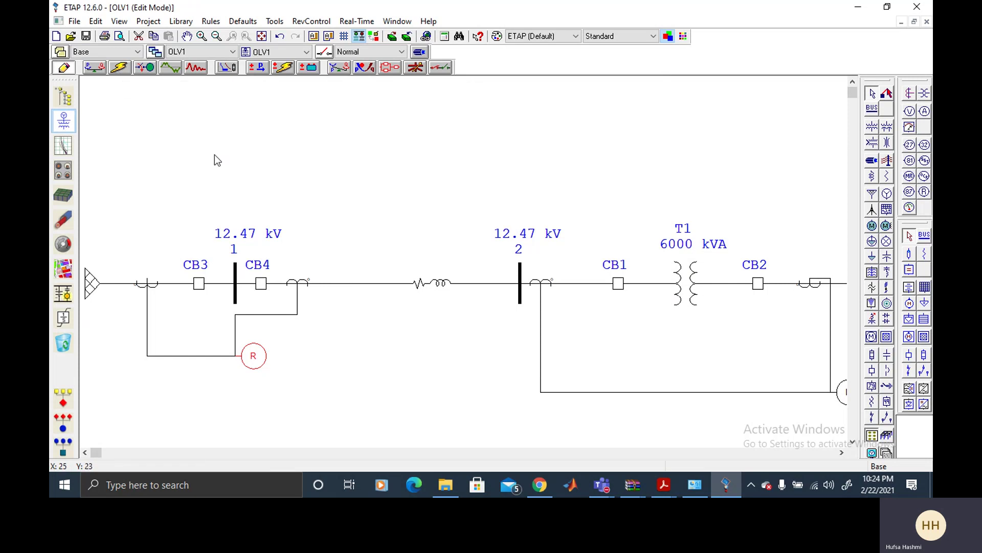
Insert a Star sequence-of-operation fault on bus 1, giving 5.45 kA and Relay2 tripping CB3/CB4 at 103 ms
left_click(233, 72)
left_click(919, 189)
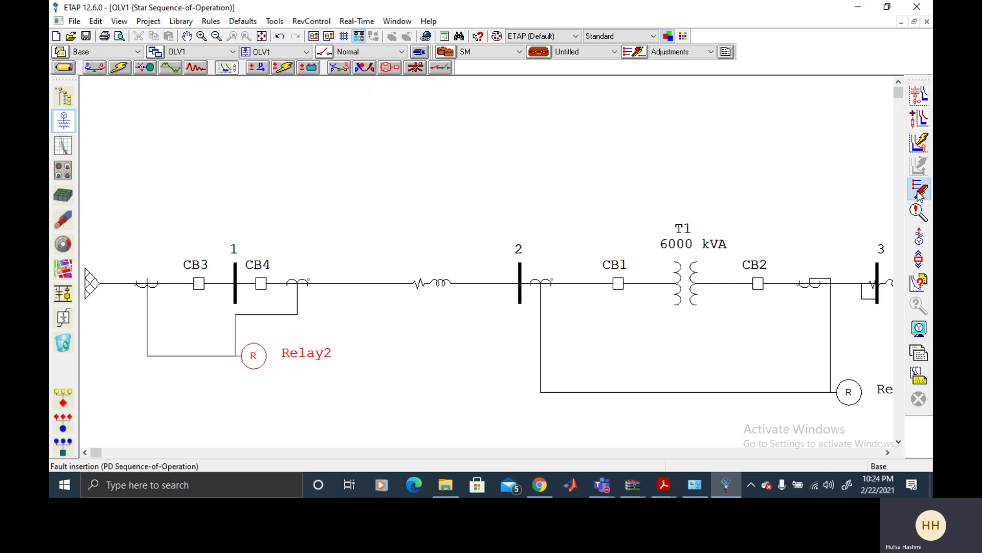
left_click(244, 283)
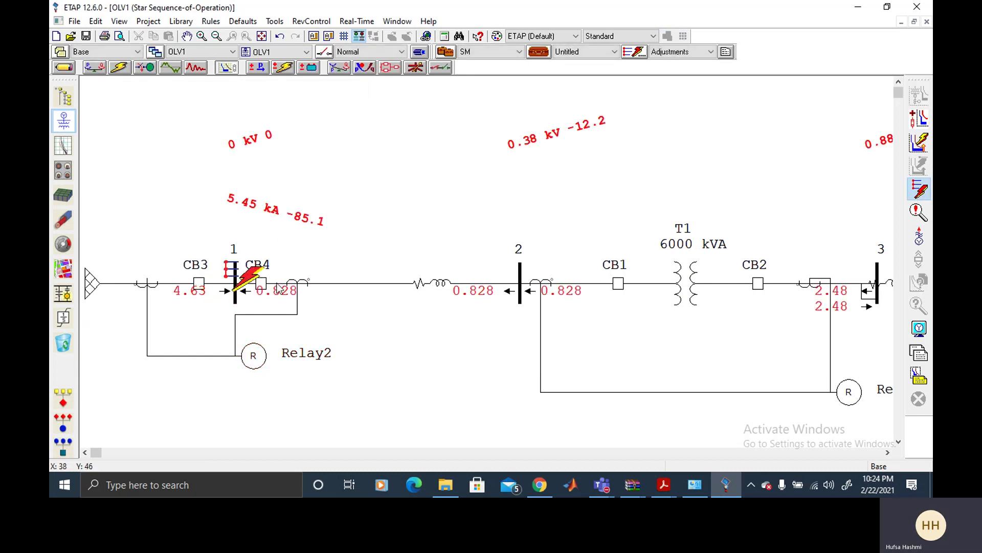
mouse_move(260, 308)
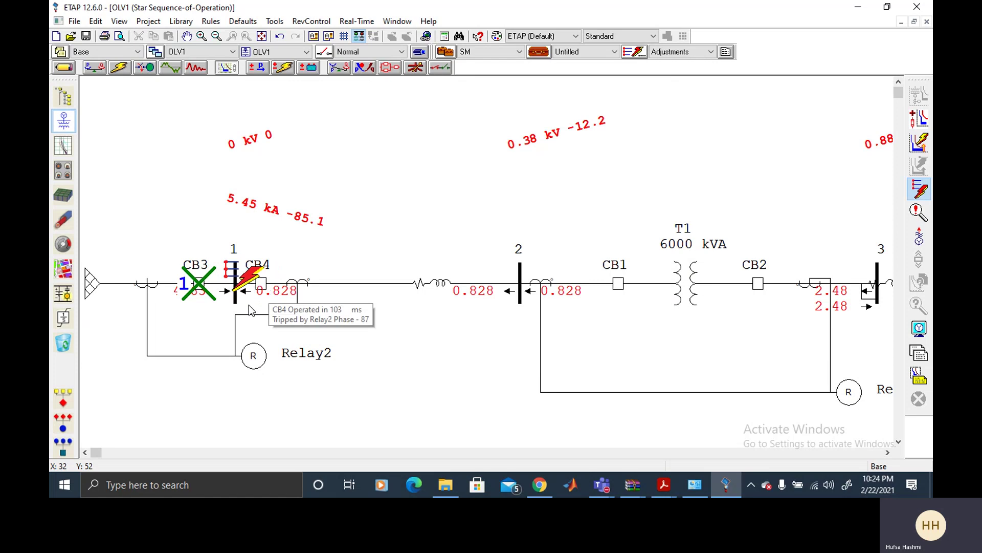